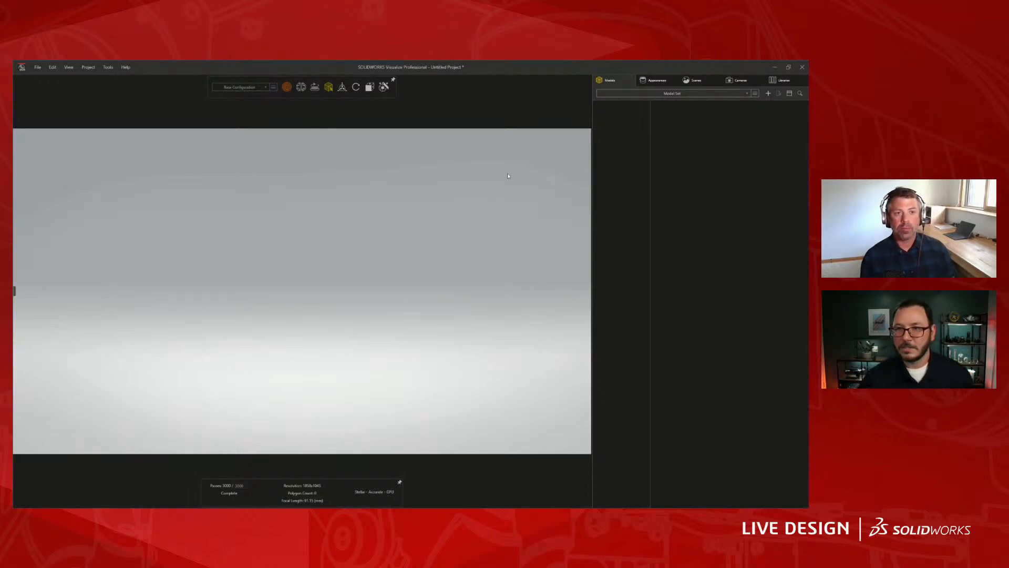
Add a new primitive sphere model to the empty project.
right_click(621, 130)
mouse_move(632, 134)
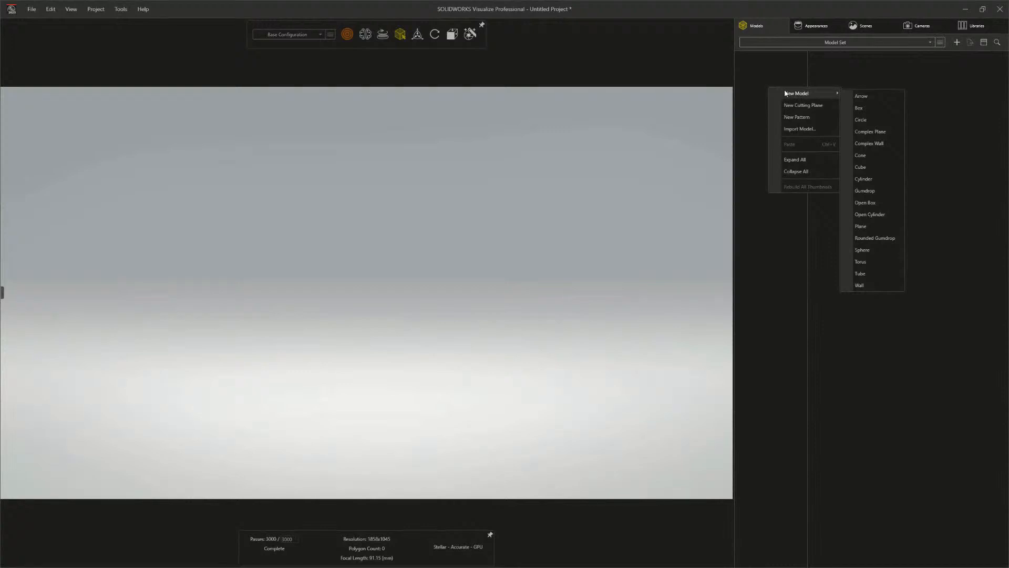
click(863, 250)
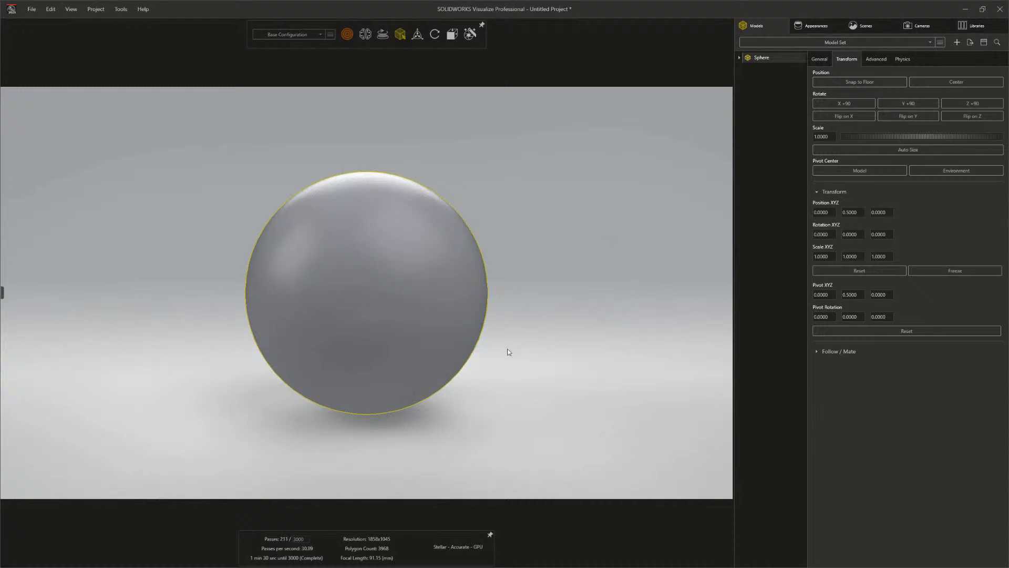
middle_drag(467, 379, 503, 356)
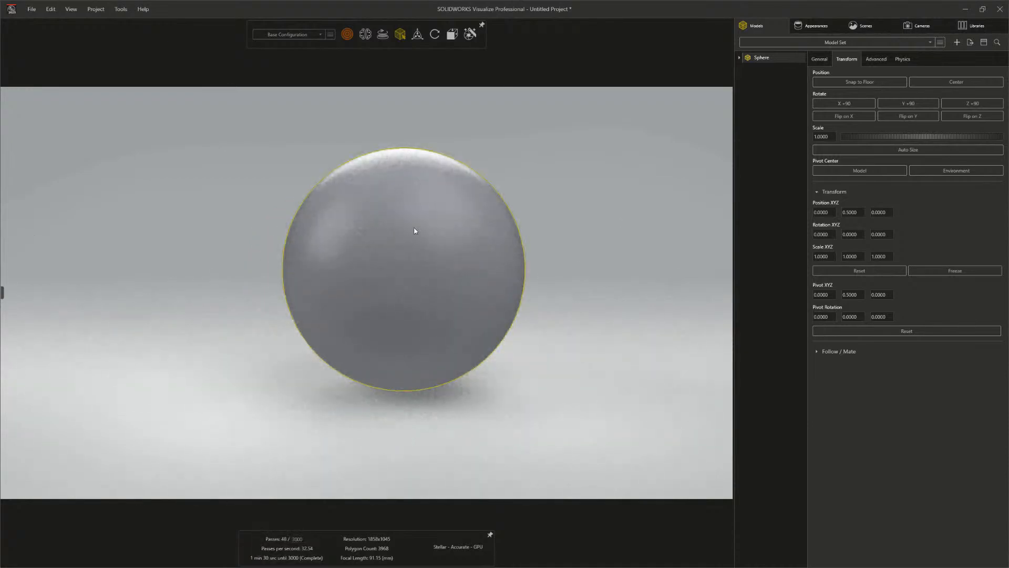
click(347, 34)
Browse the library's content types, keep Appearances selected, and compare its cloud and local collections.
click(970, 25)
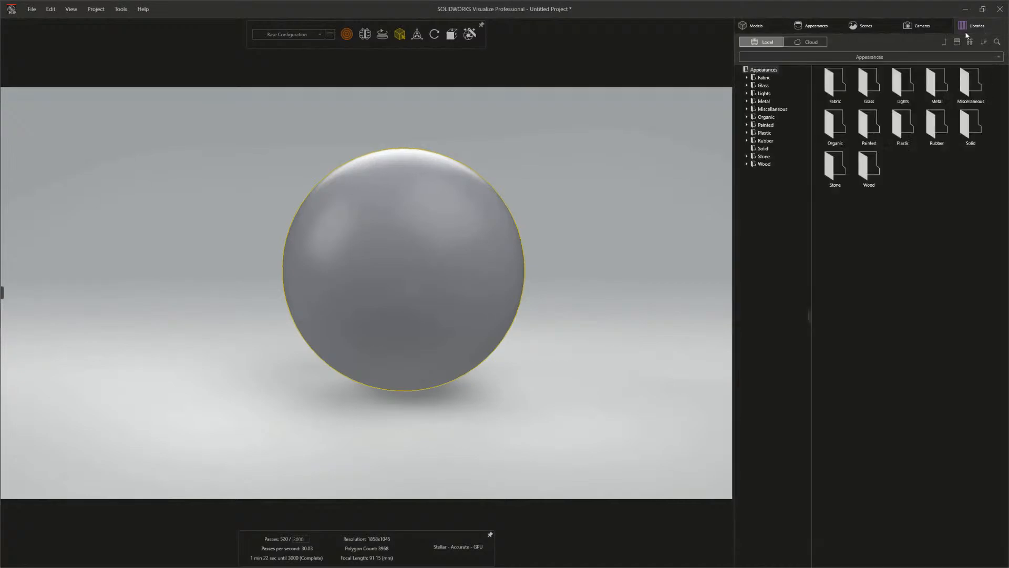
click(906, 57)
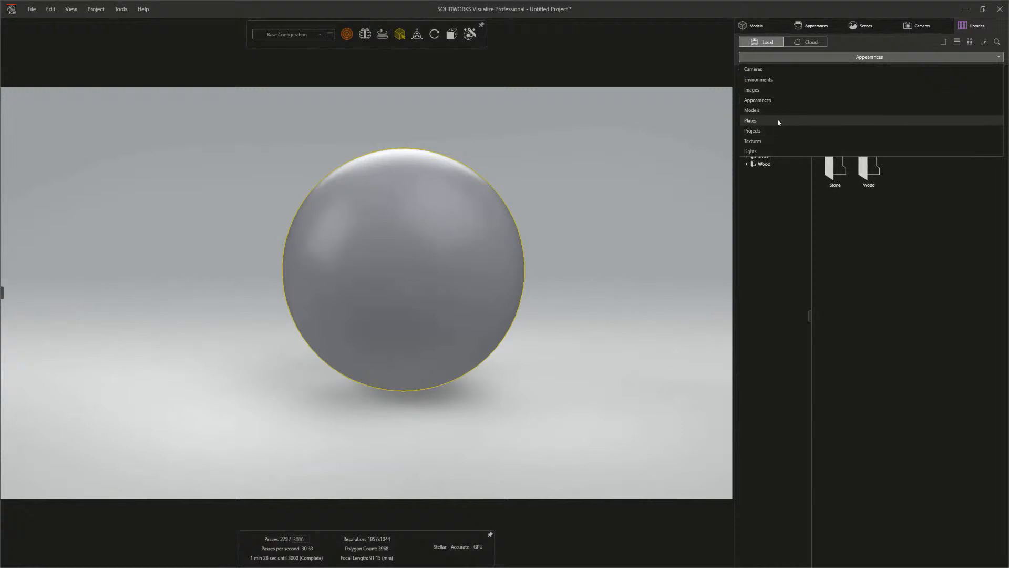
click(774, 100)
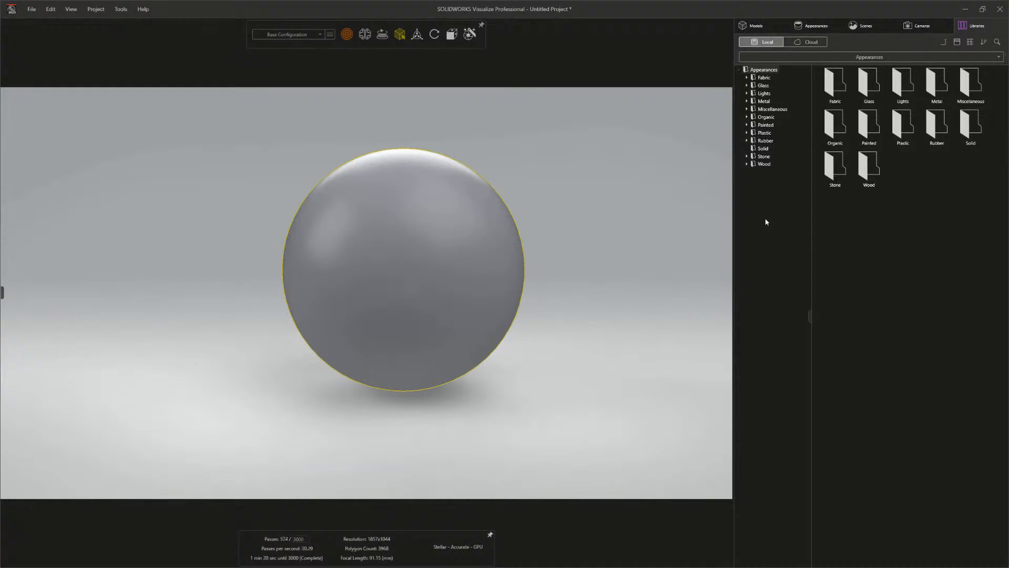
click(803, 45)
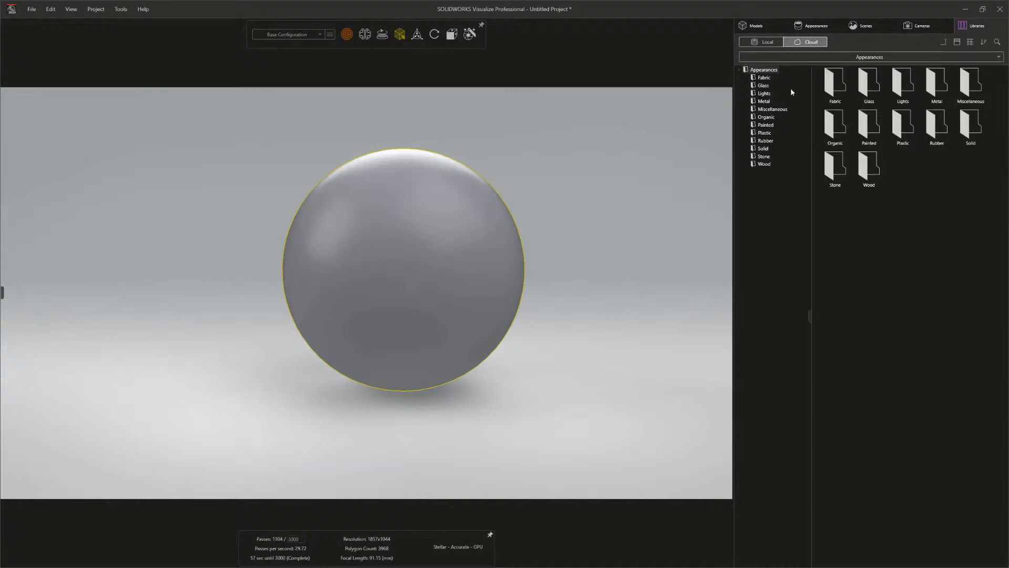
click(767, 42)
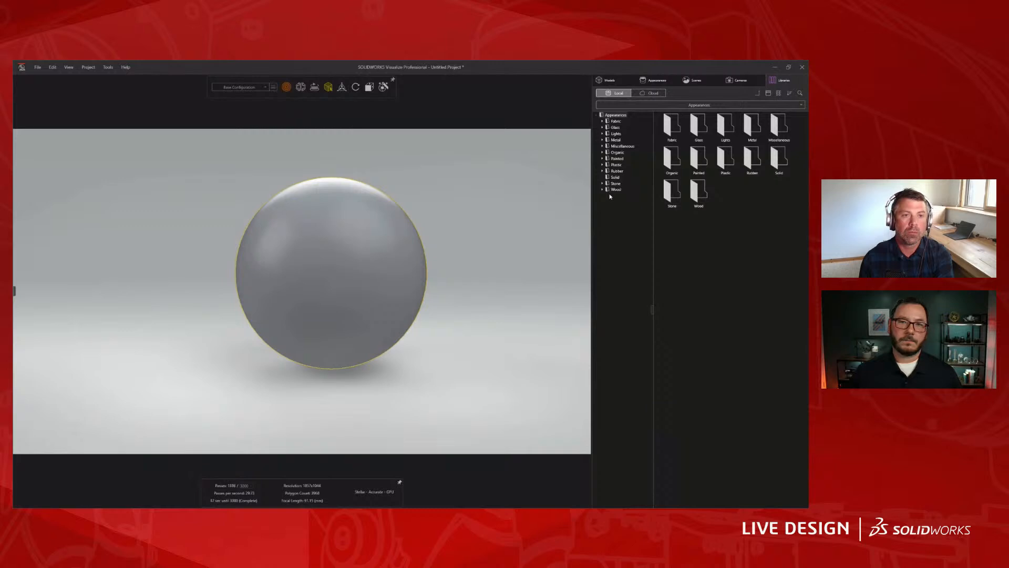
Examine the local Glass, Fabric and Metal appearance categories, including the Gloss glass samples.
click(603, 128)
click(622, 134)
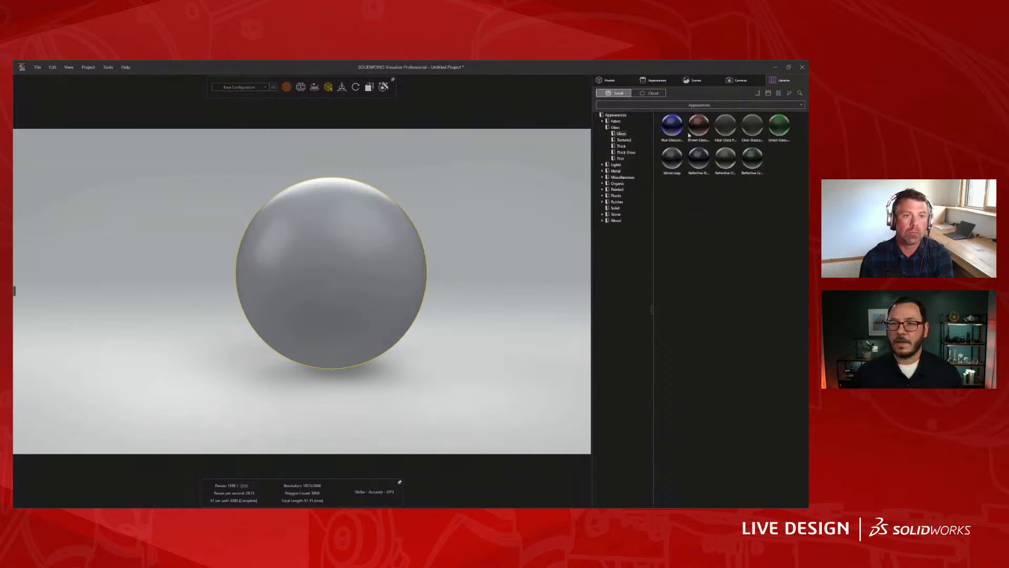
click(603, 121)
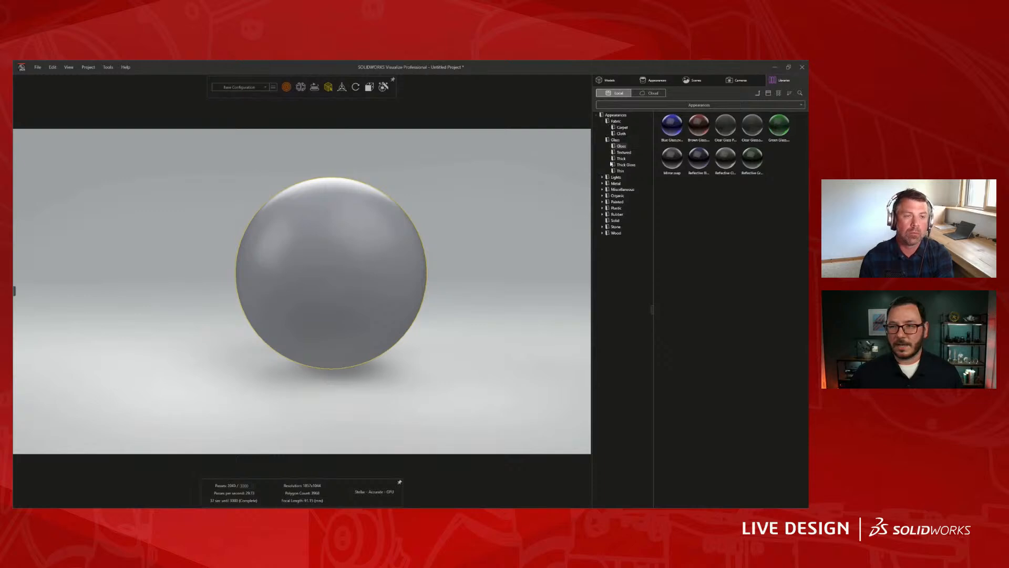
click(603, 184)
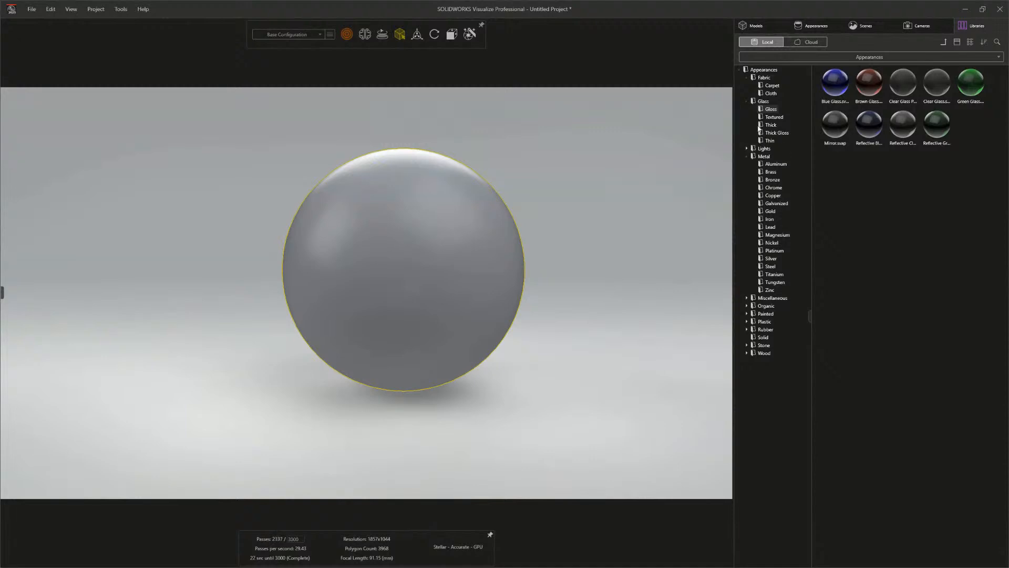
Create a new Basic appearance in the project.
click(814, 26)
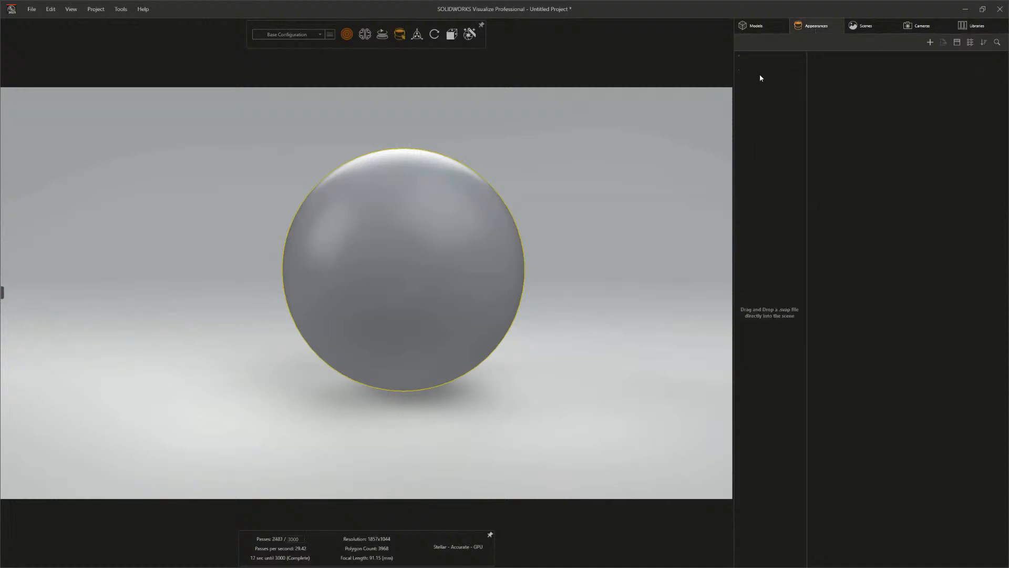
right_click(760, 77)
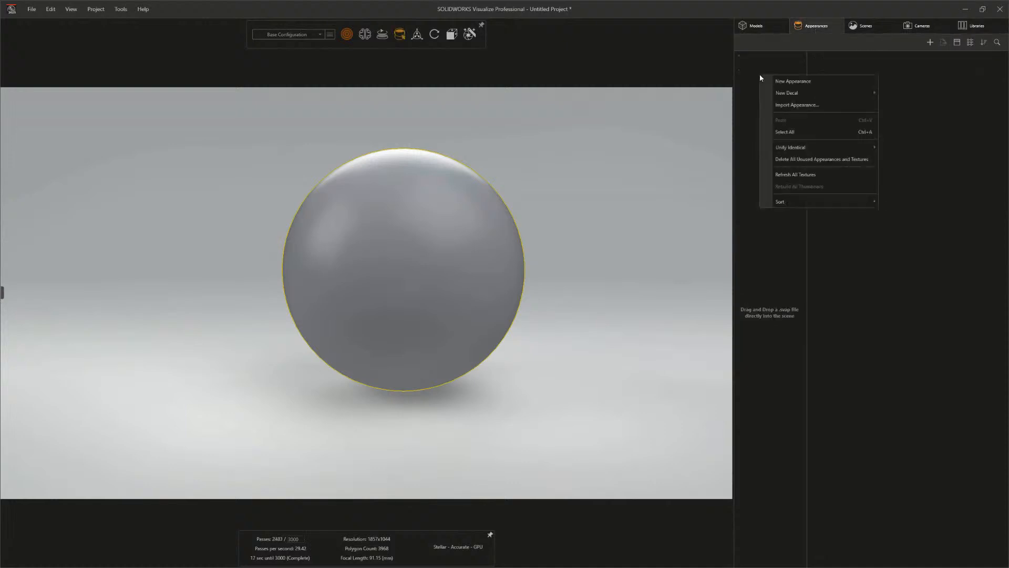
click(794, 82)
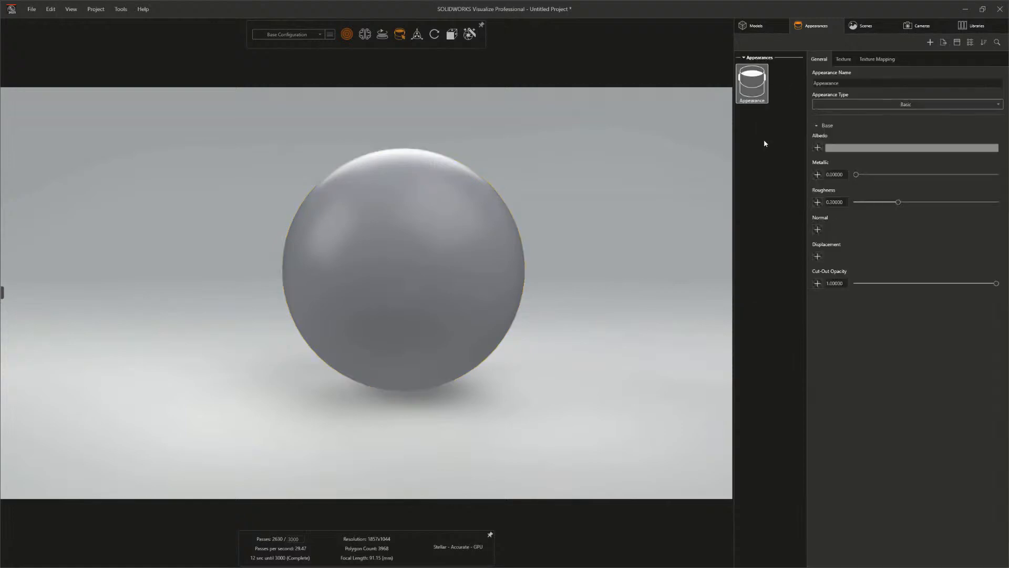
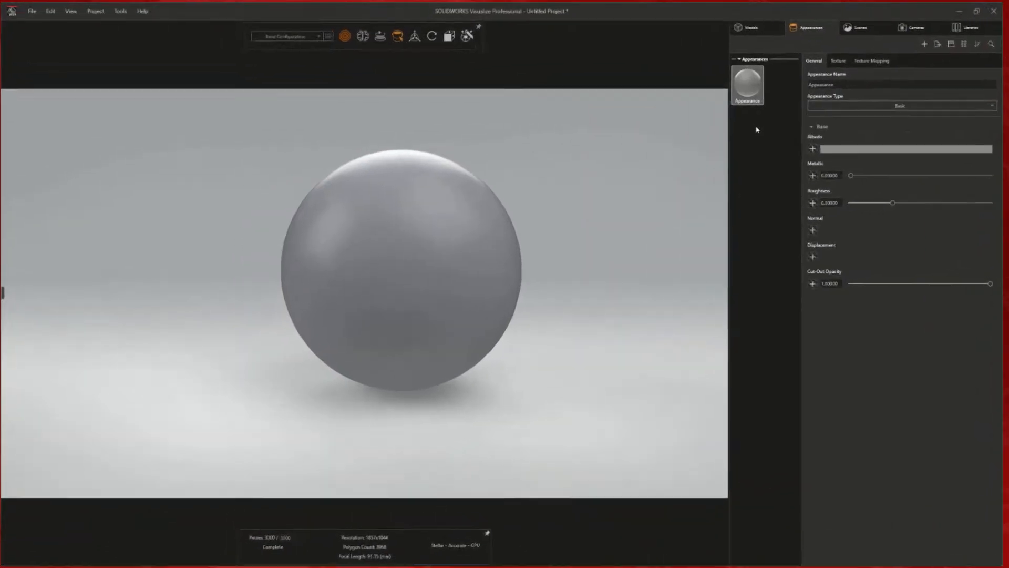
Select the new appearance and apply it to the sphere.
right_click(613, 156)
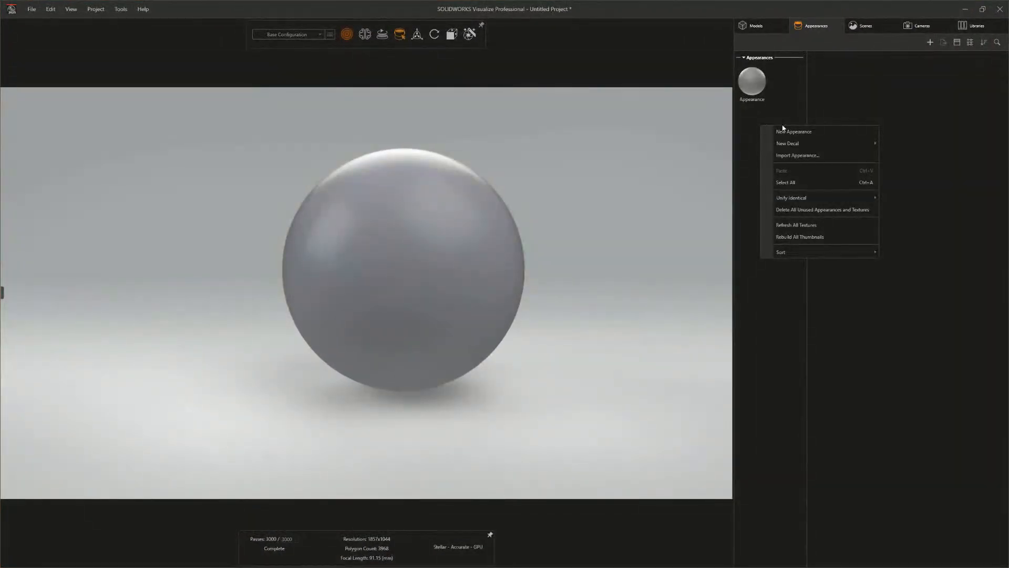
click(765, 115)
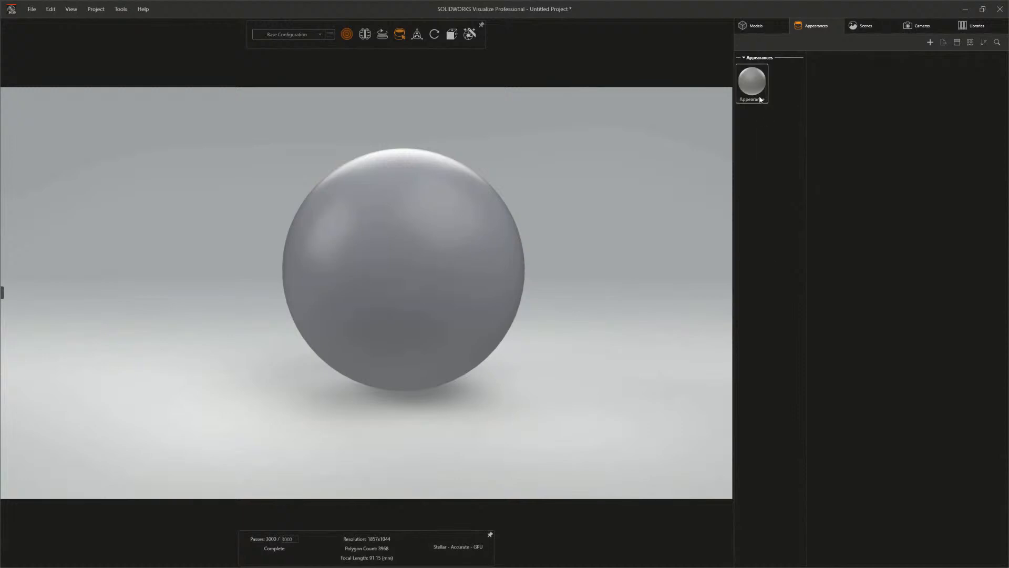
click(760, 99)
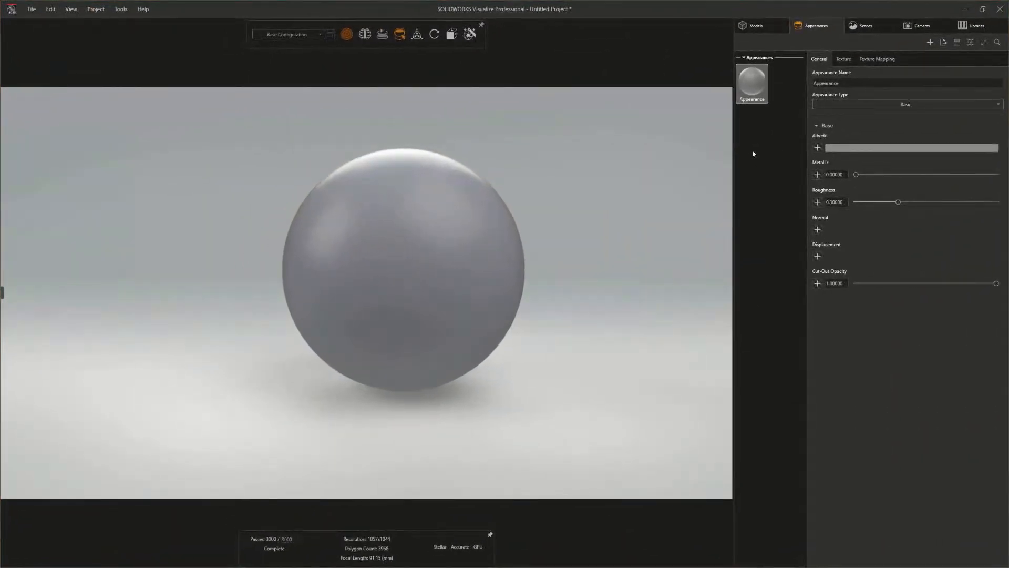
drag(751, 88, 475, 219)
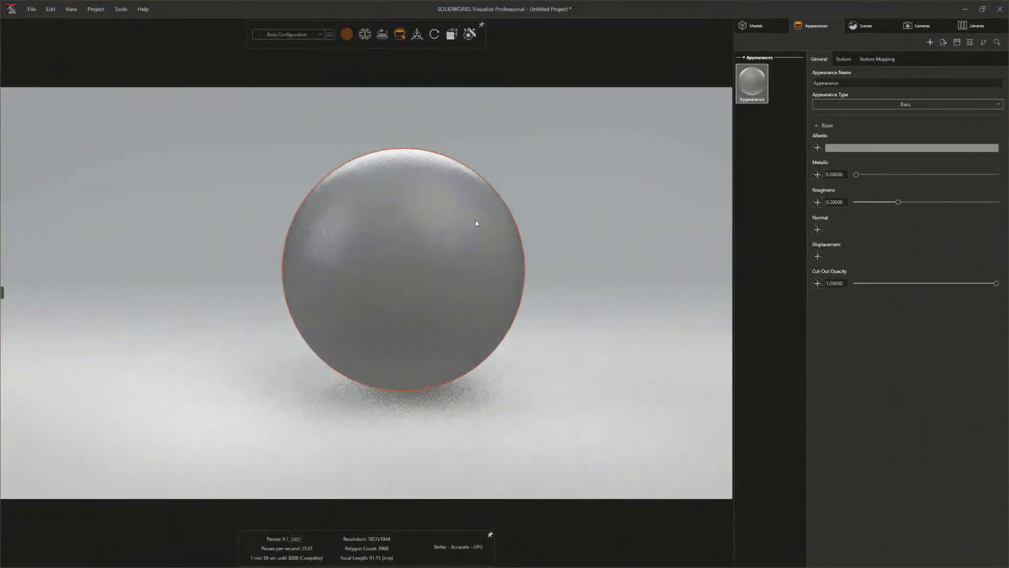
Set the appearance's albedo to a red with hue 0, saturation 91 and value 74.
click(833, 149)
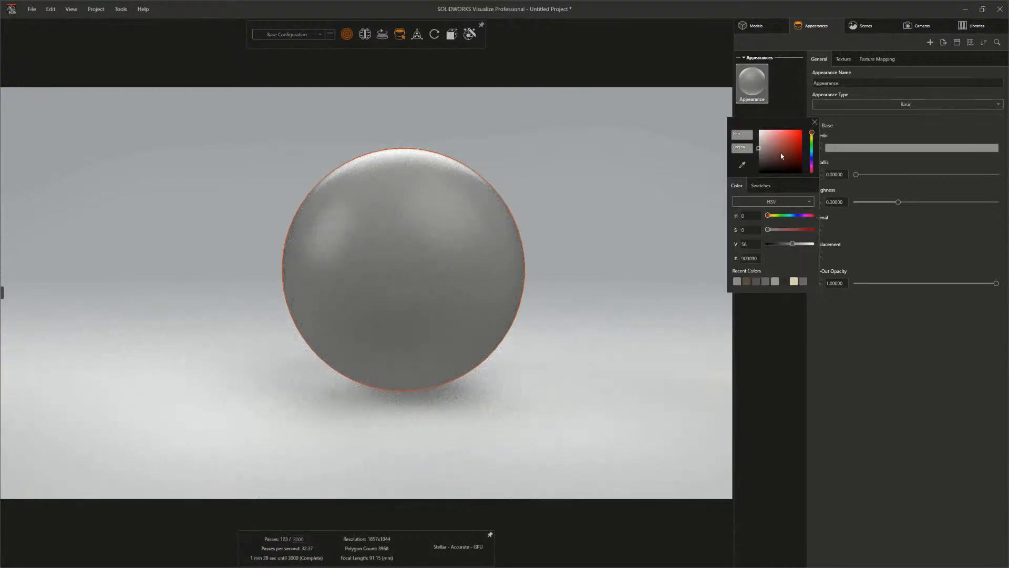
click(798, 142)
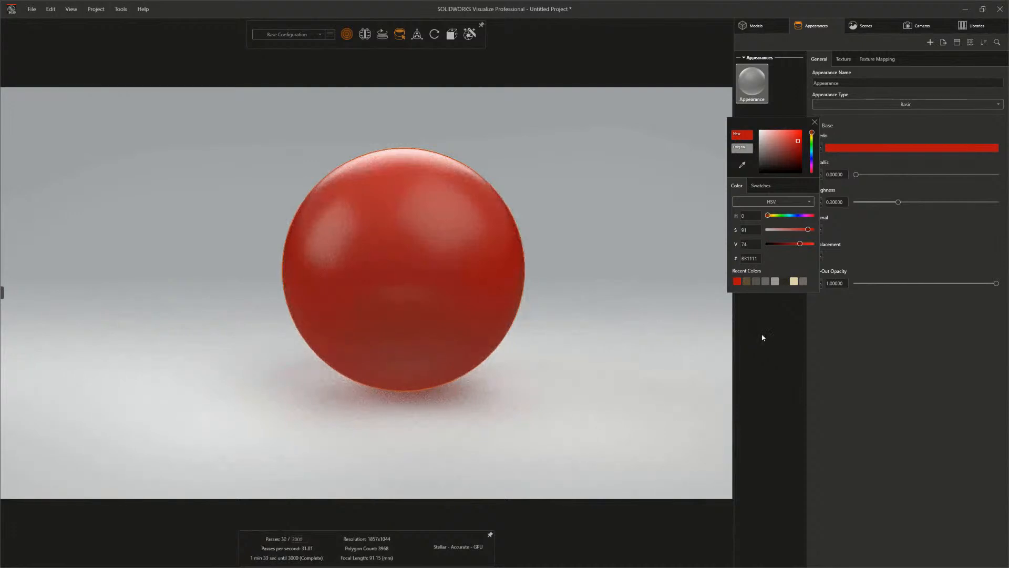
click(763, 337)
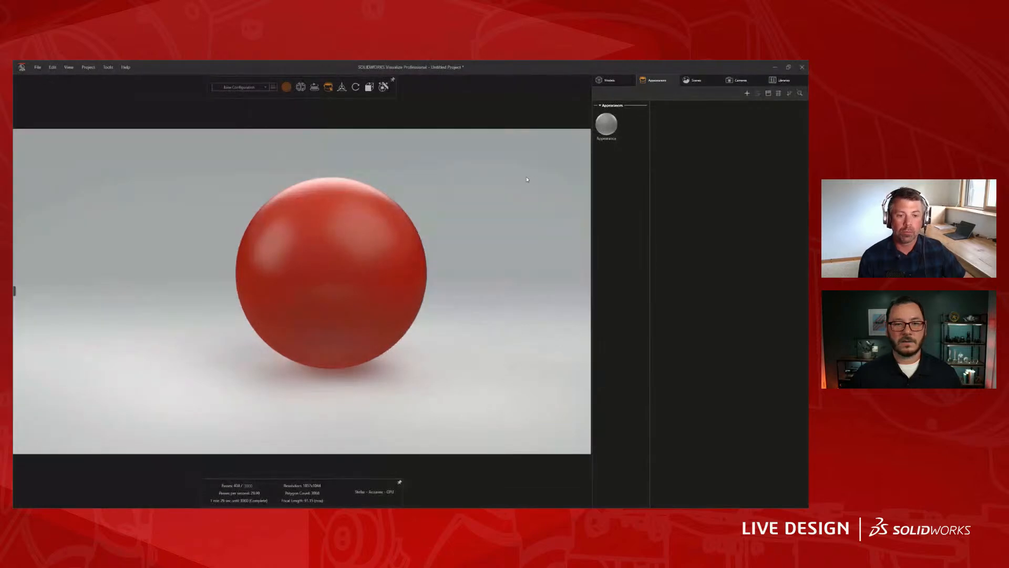
Check the scene's environment settings, and set the red appearance's roughness to 0.
click(686, 82)
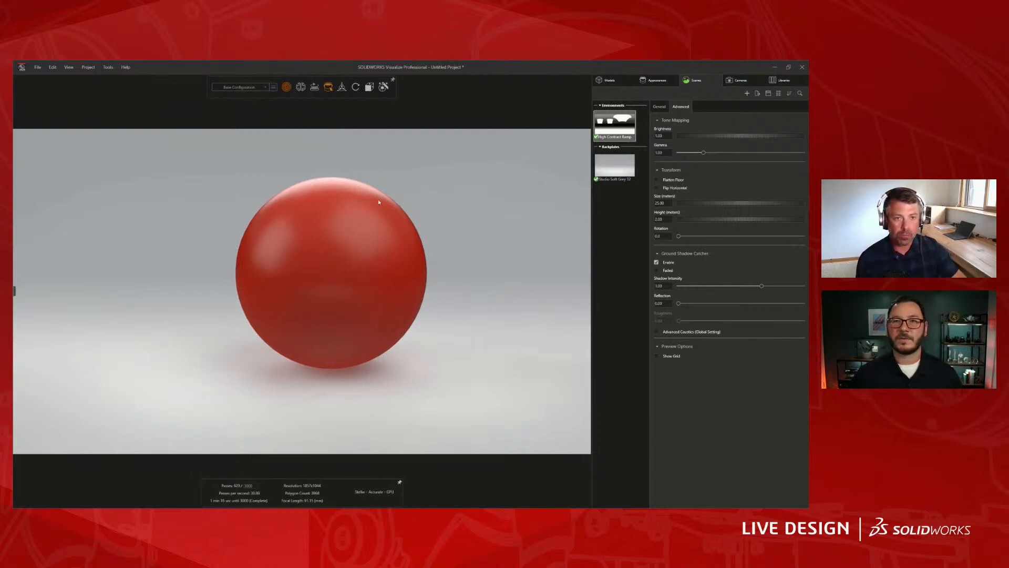
click(653, 80)
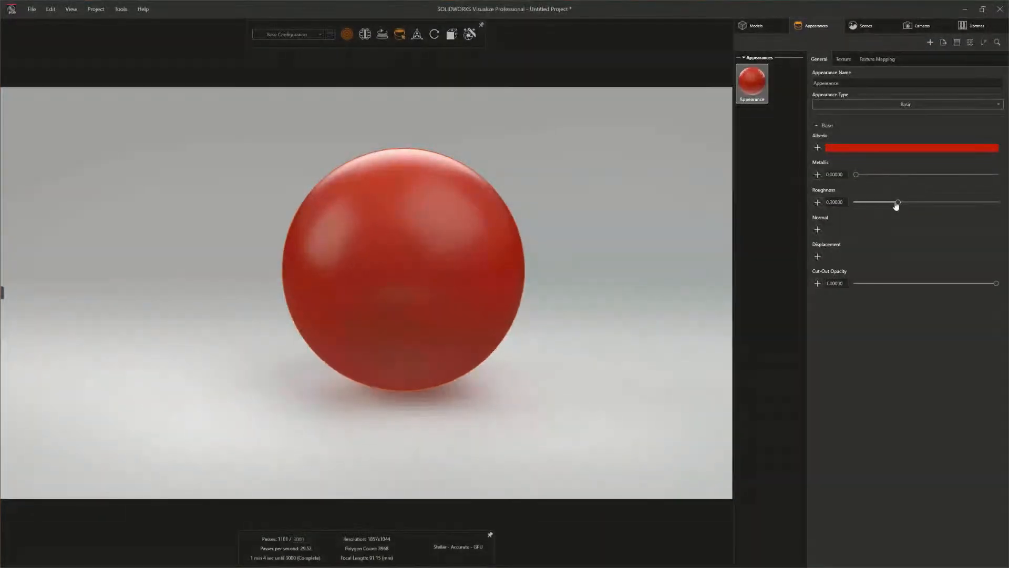
drag(897, 202, 854, 207)
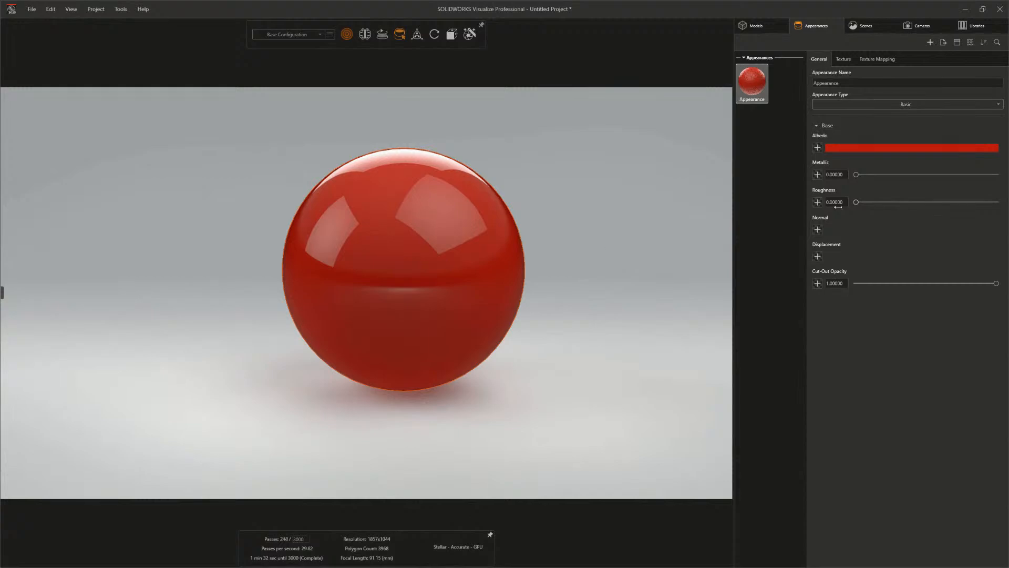
Set the red appearance's roughness to about 0.41 and its metallic value to 1.
drag(856, 203, 915, 204)
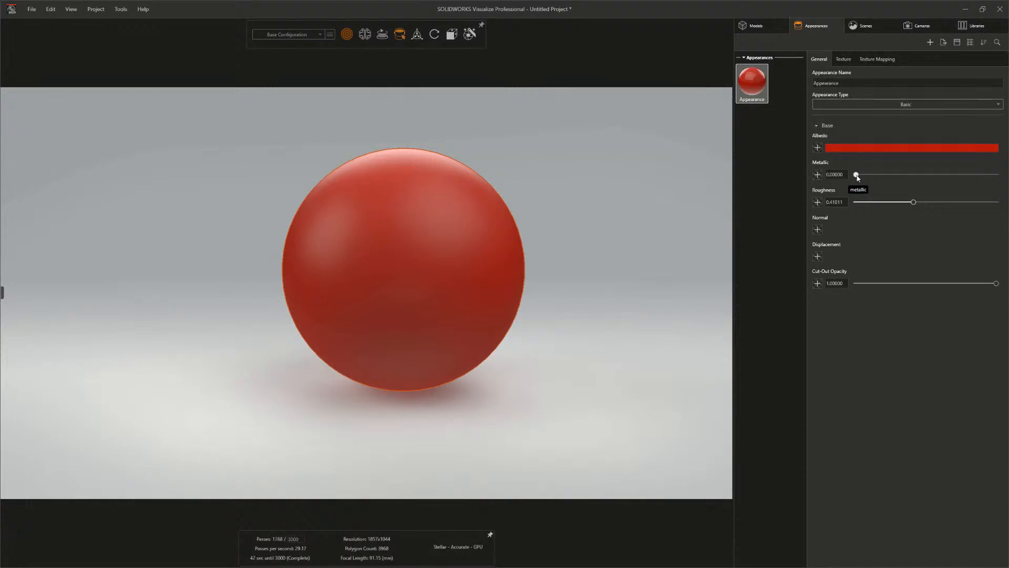
drag(857, 175, 997, 175)
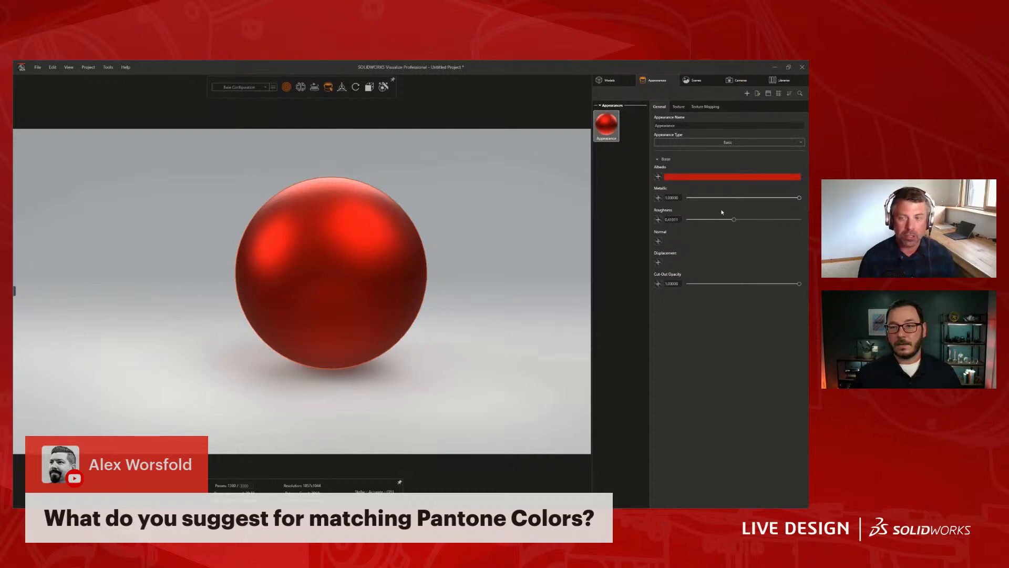
Open the albedo colour for editing and review the available swatch collections.
click(671, 177)
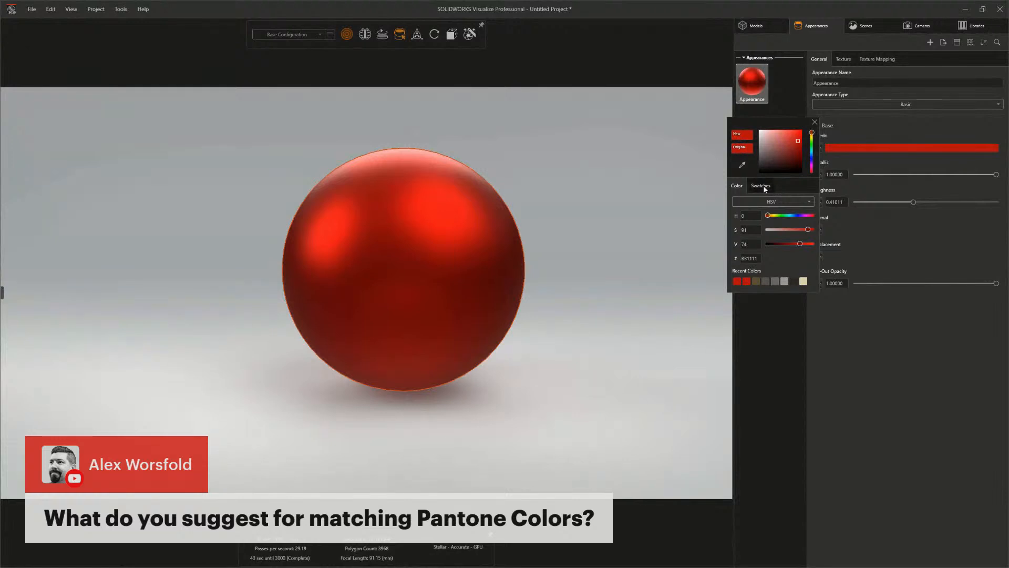
click(765, 186)
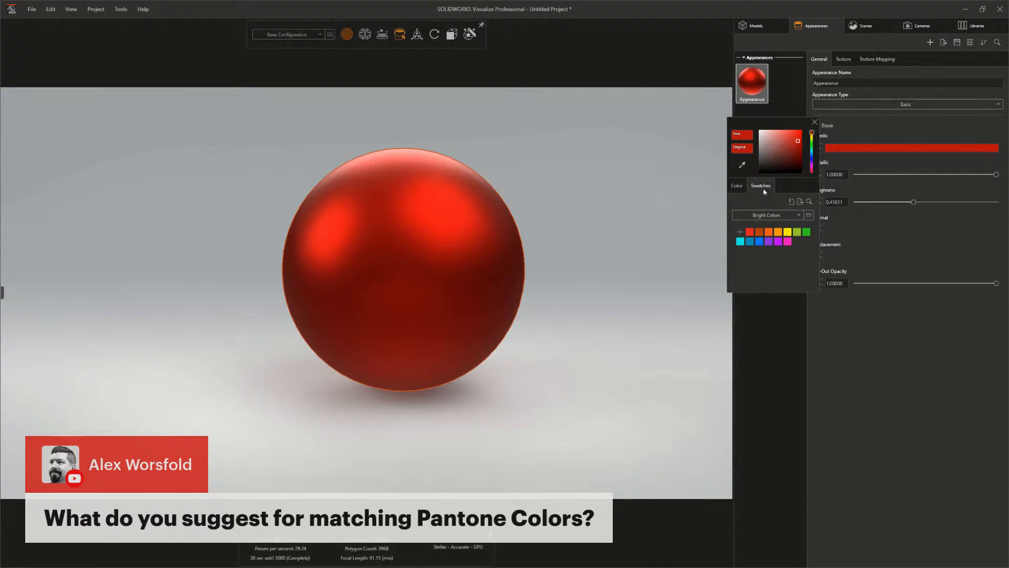
click(796, 214)
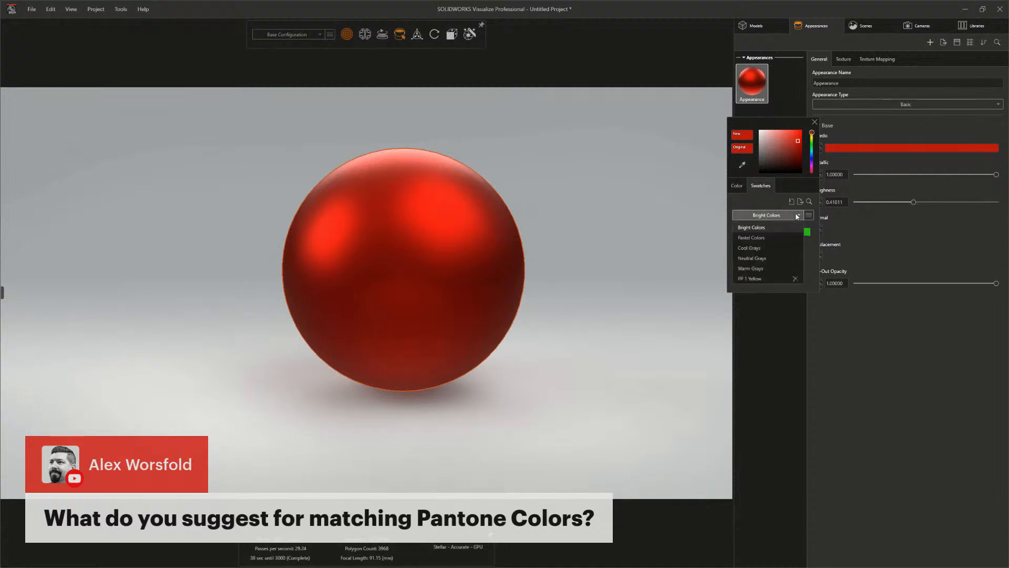
click(763, 209)
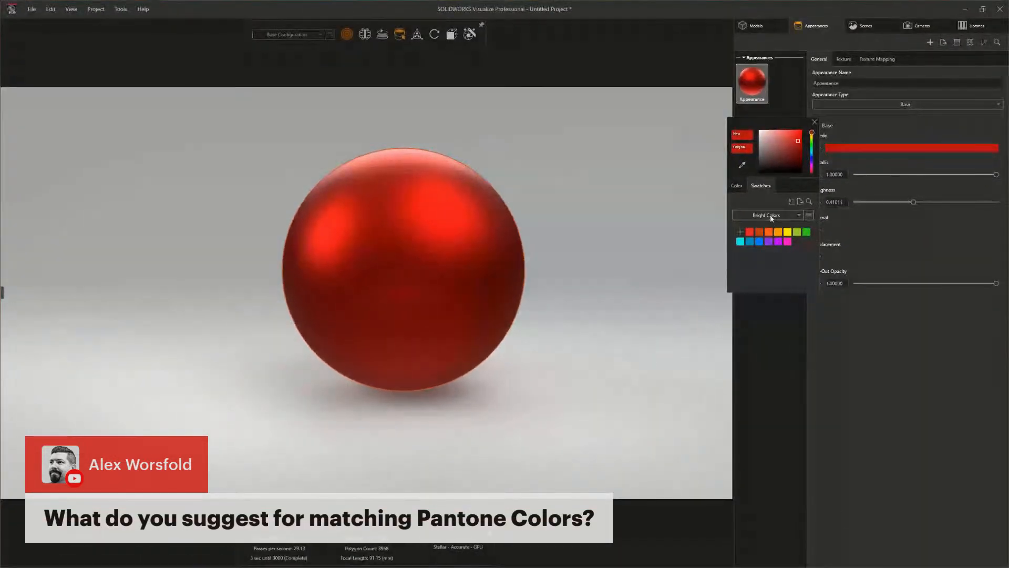
click(771, 217)
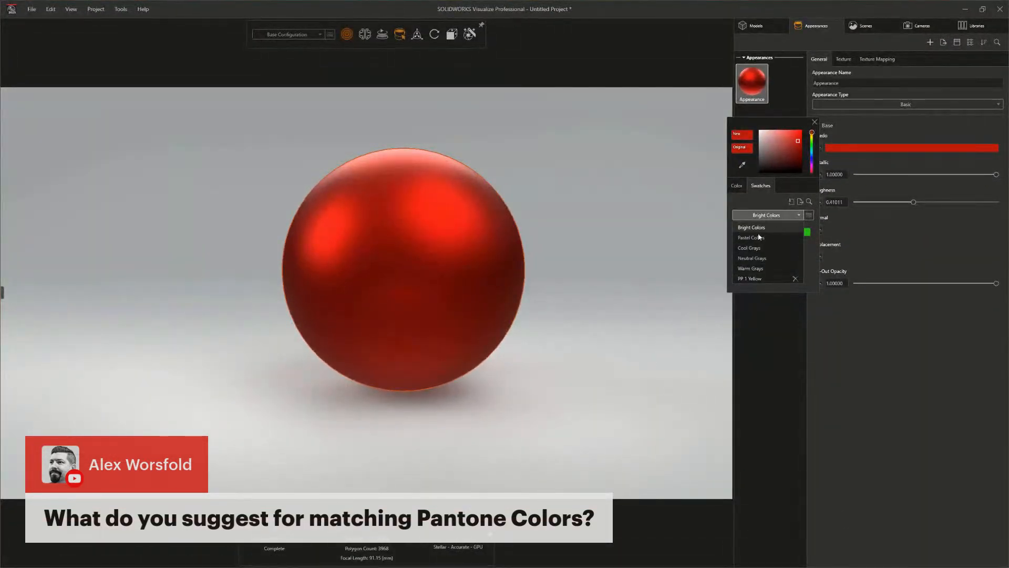
click(750, 202)
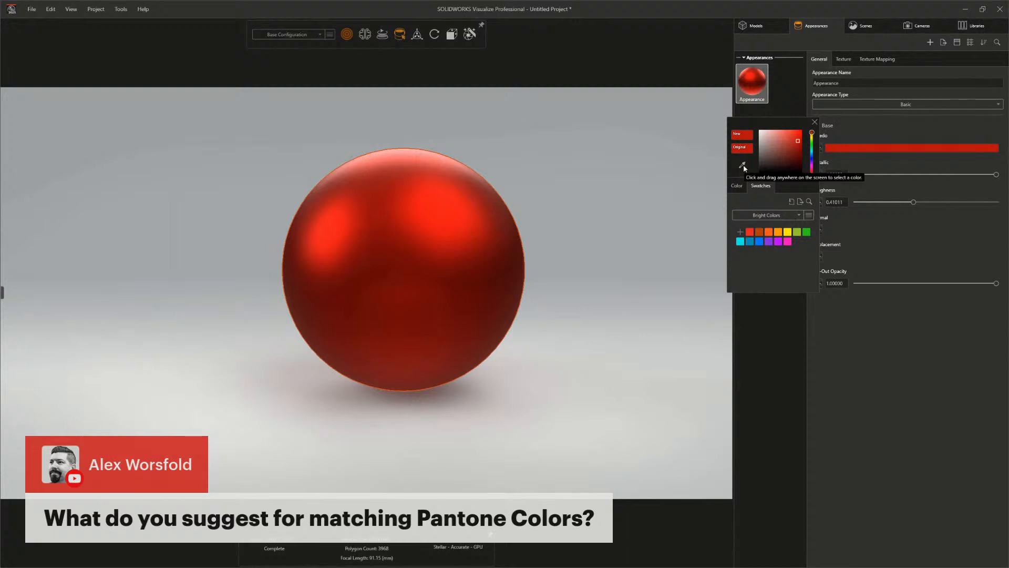
Sample colours from the screen with the eyedropper, ending with white as the appearance's albedo.
drag(743, 165, 682, 85)
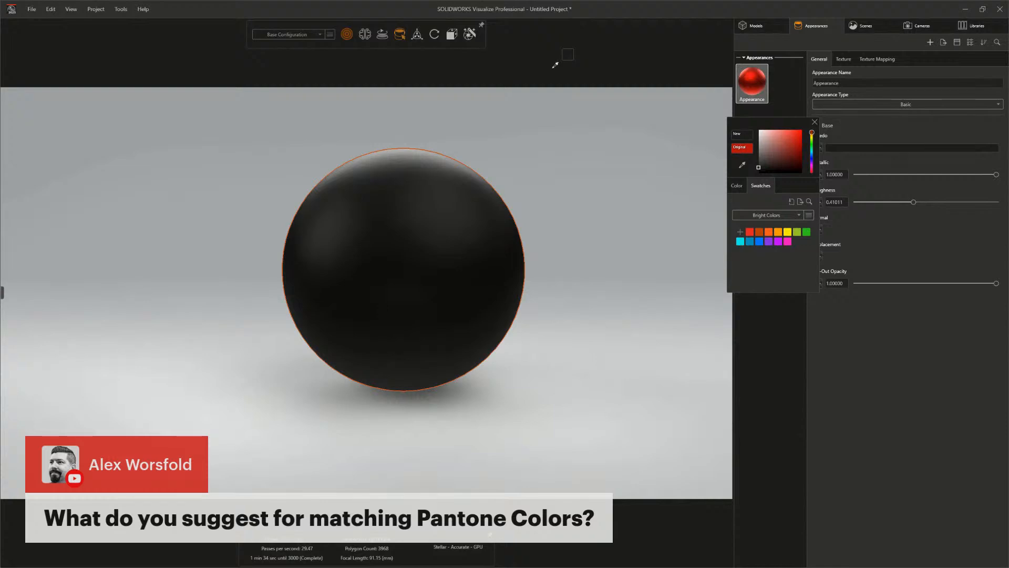
click(595, 104)
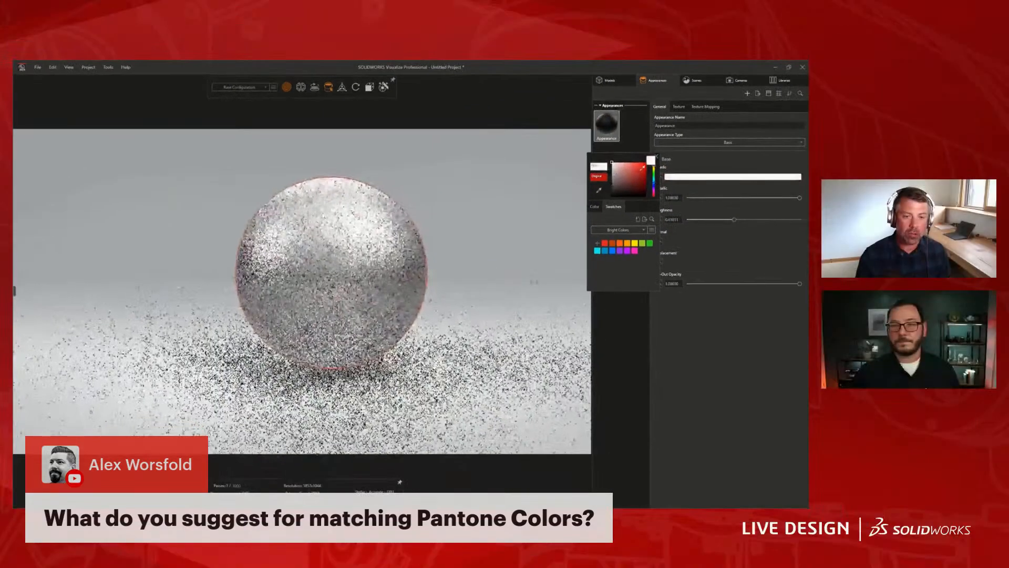
Cancel the eyedropper's white pick, keep HSV as the albedo's colour model after checking the alternatives, and close the colour picker.
key(Escape)
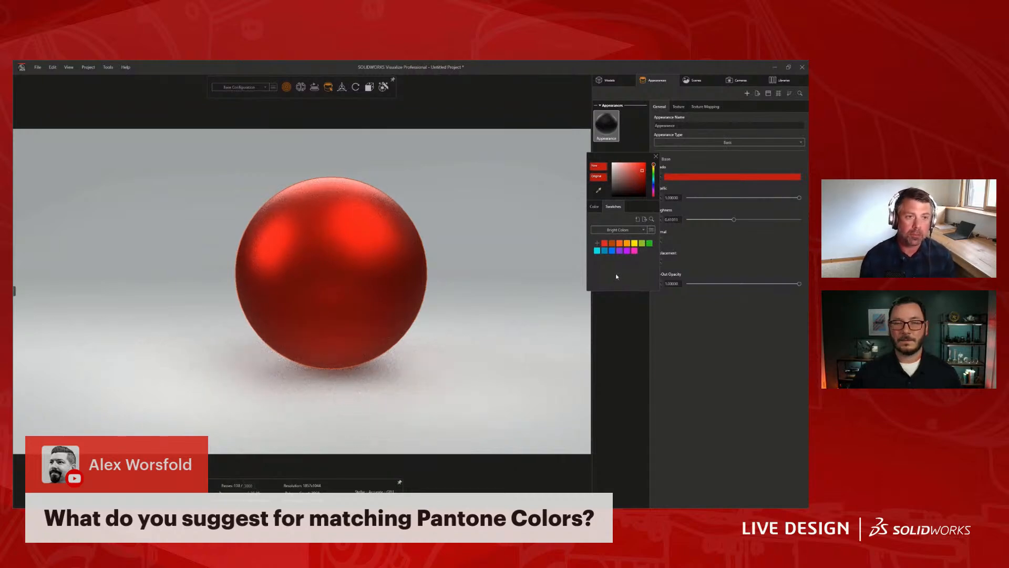
click(595, 208)
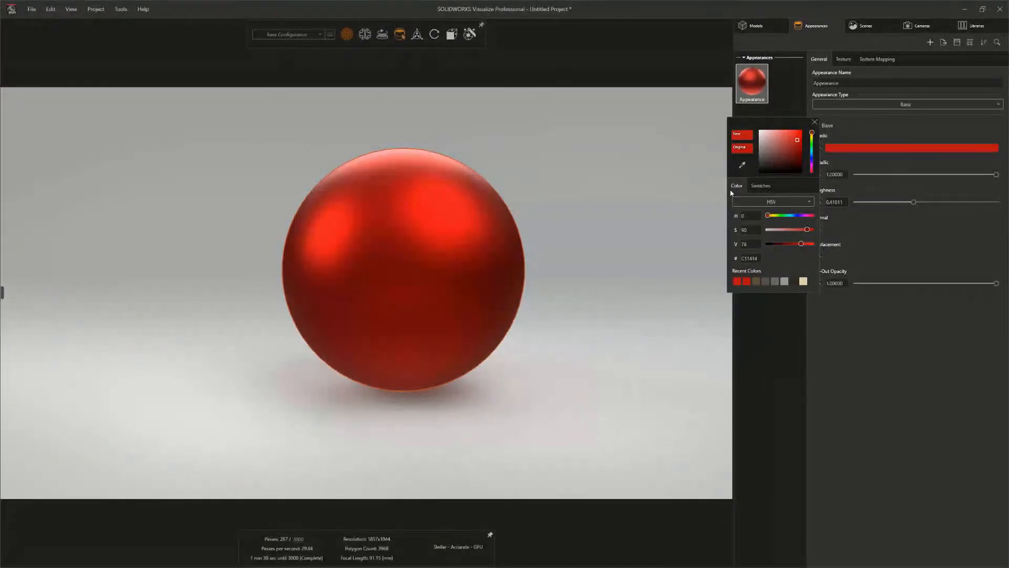
click(787, 203)
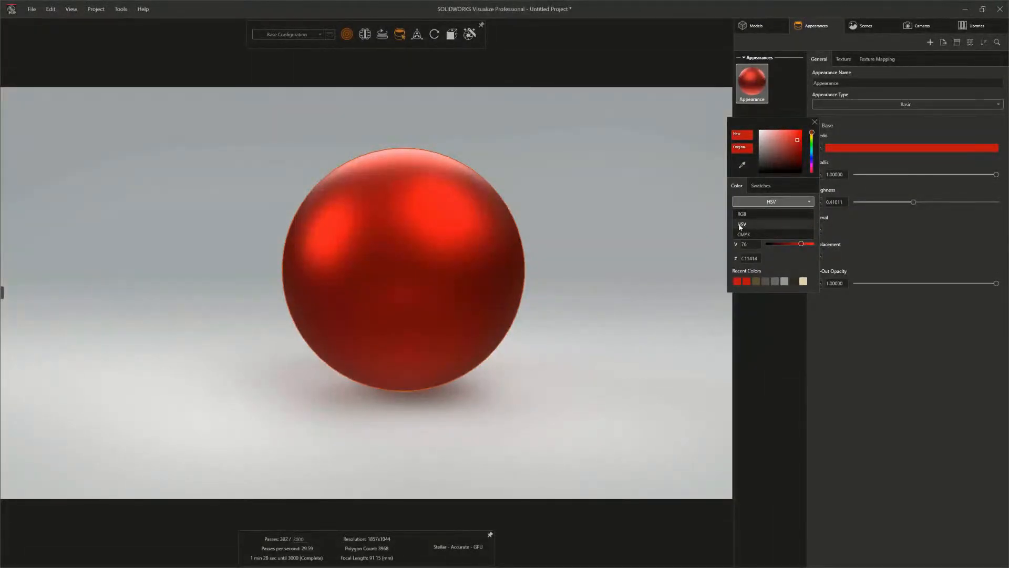
click(757, 227)
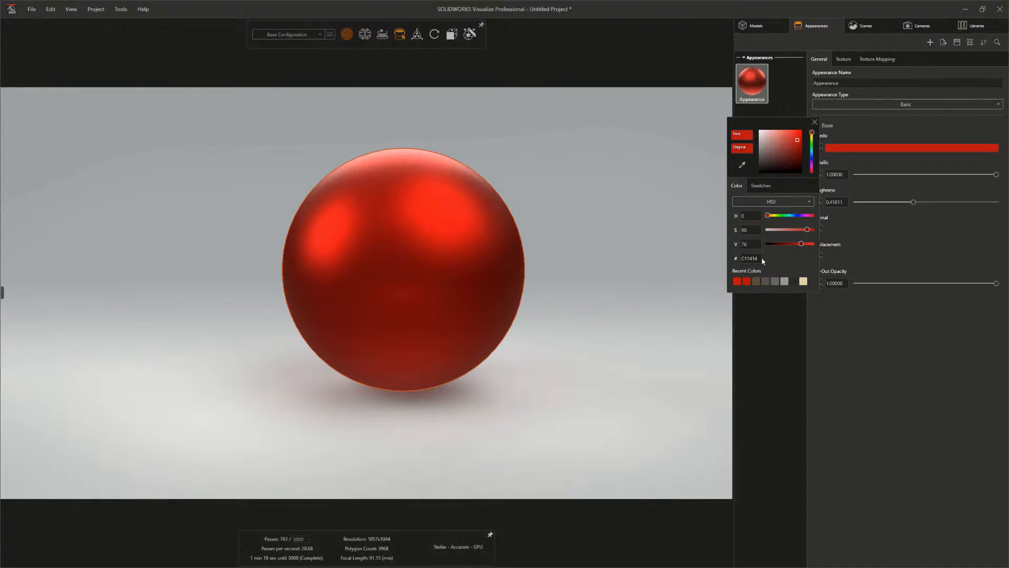
click(760, 314)
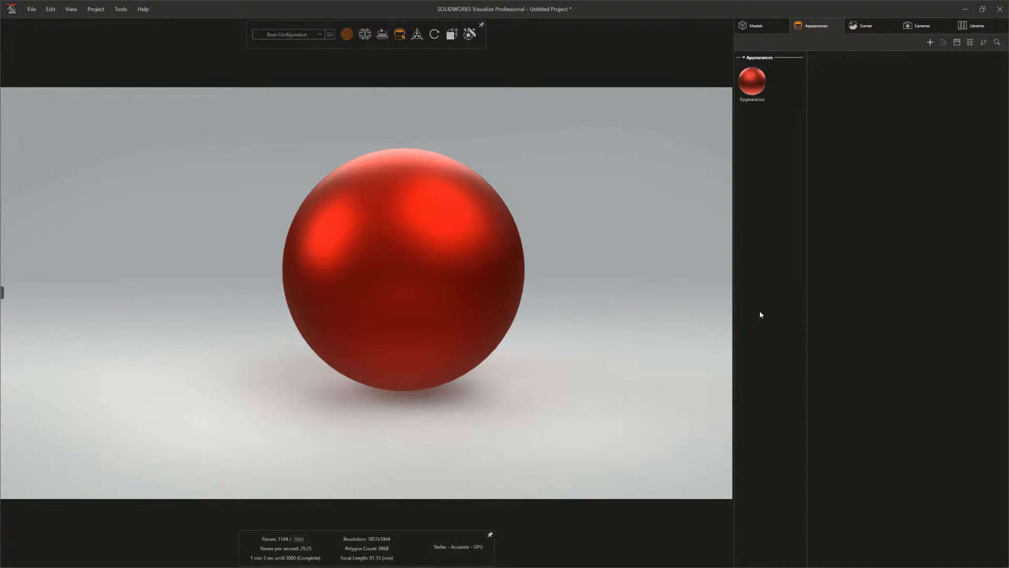
Browse the local library's appearances and environments.
click(752, 89)
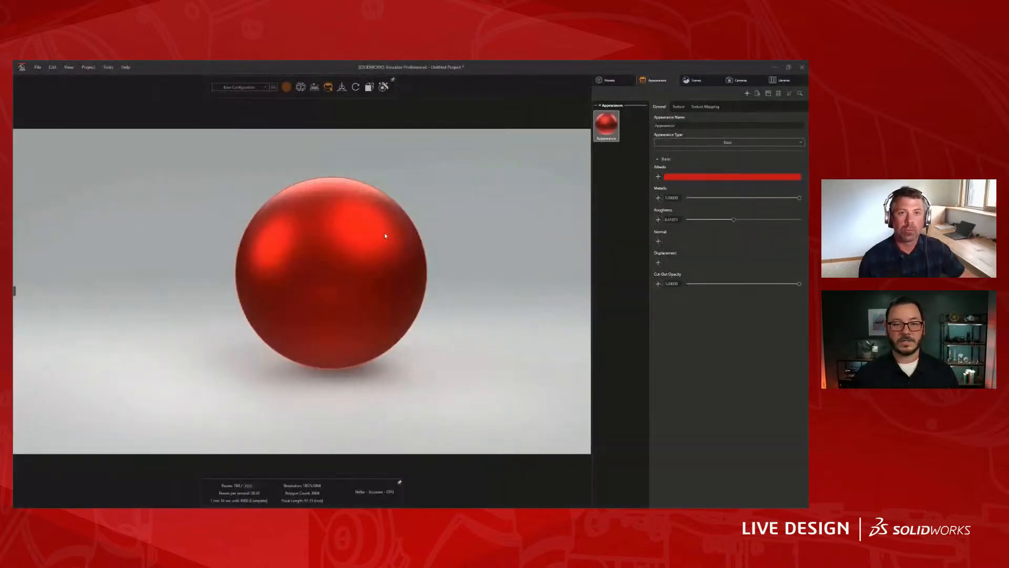
click(773, 86)
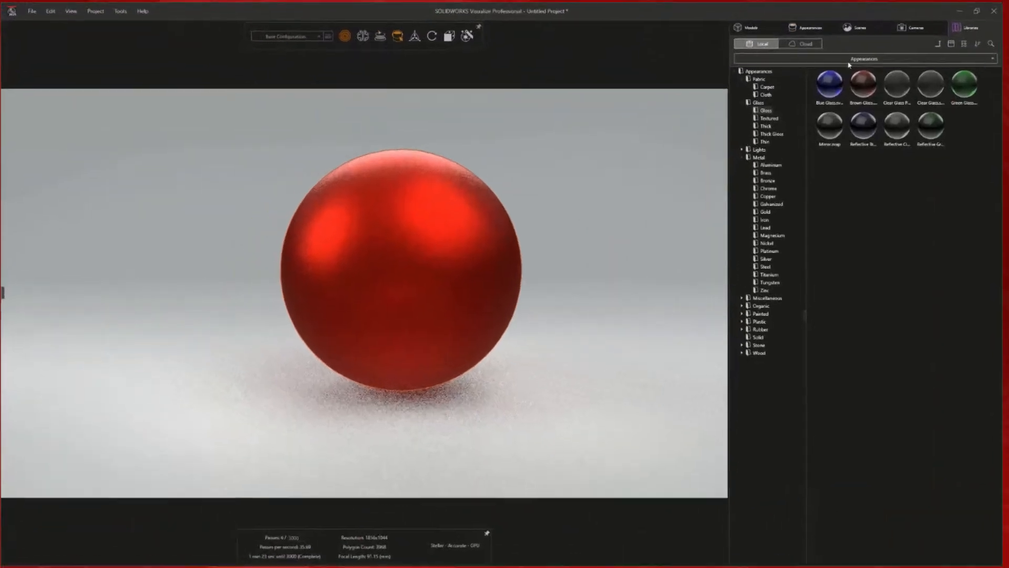
click(633, 105)
click(786, 81)
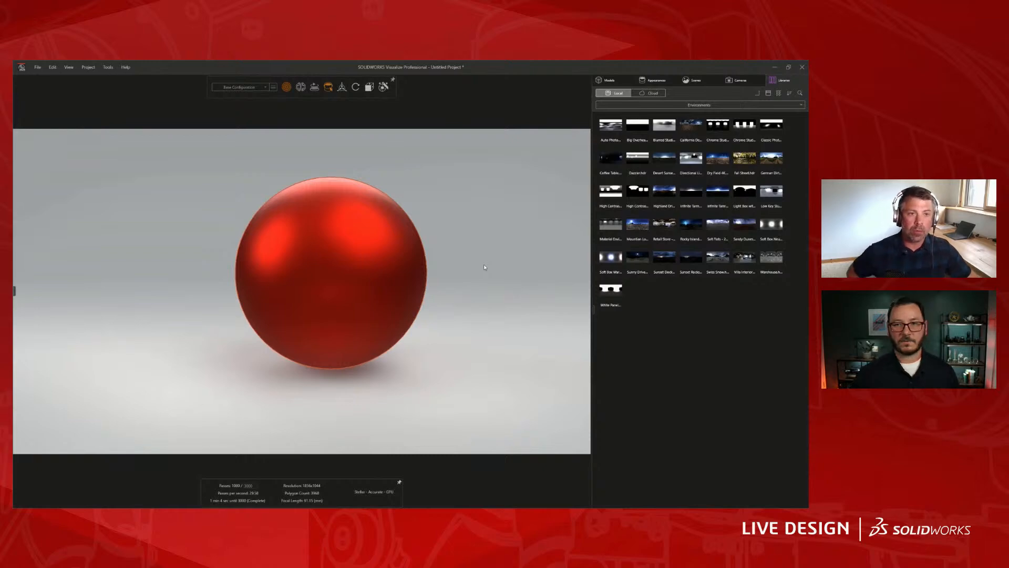
Set the red appearance's type to Enterprise PBR Shading Model and review its base, sheen, flake and coating parameters.
key(ctrl+2)
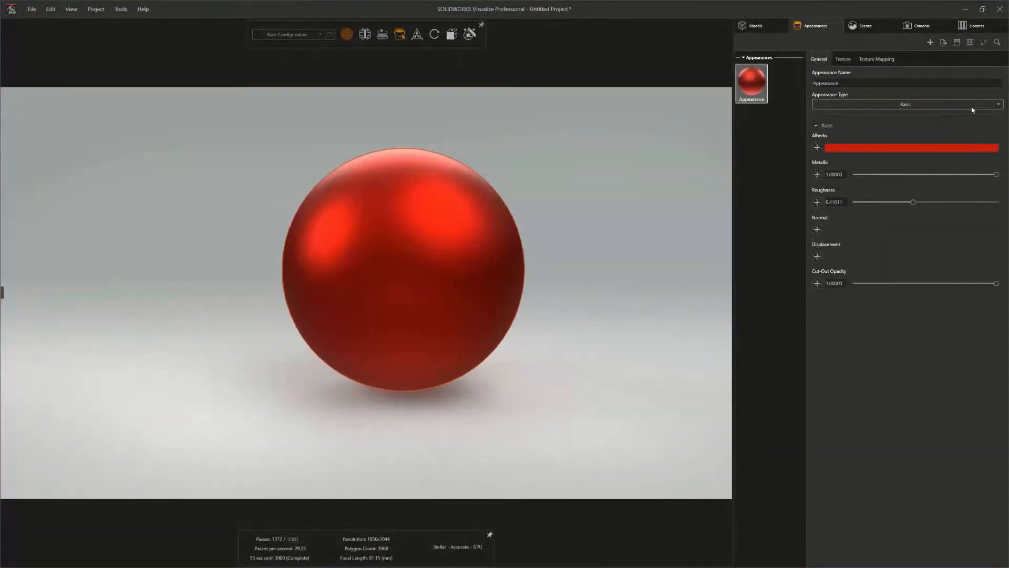
click(971, 106)
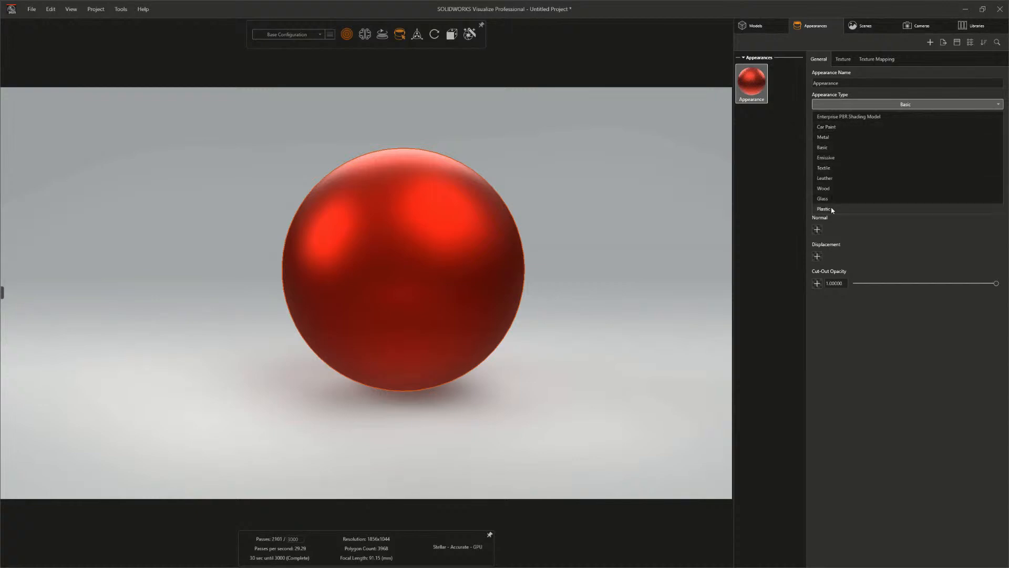
click(853, 117)
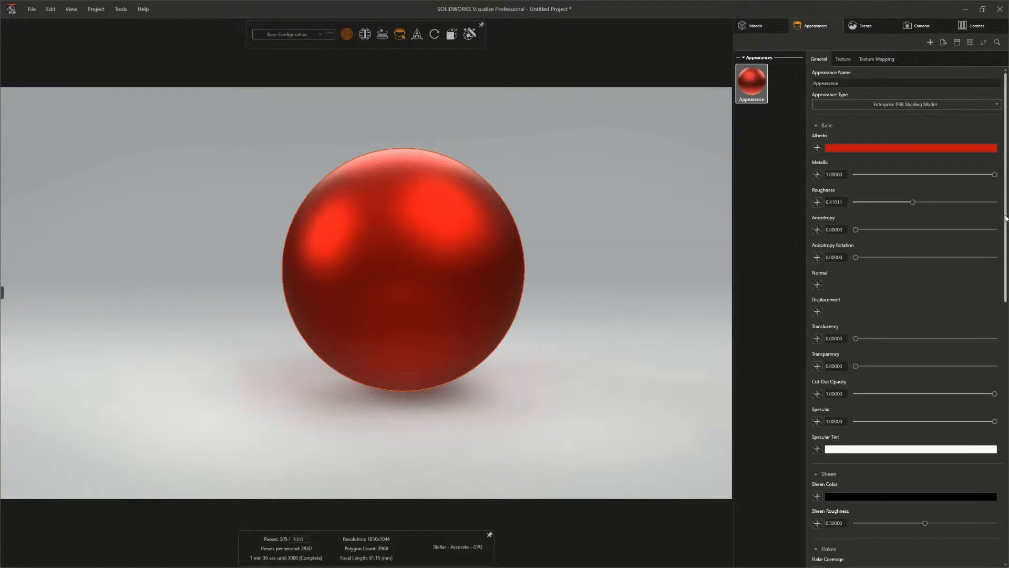
drag(1005, 218, 1004, 374)
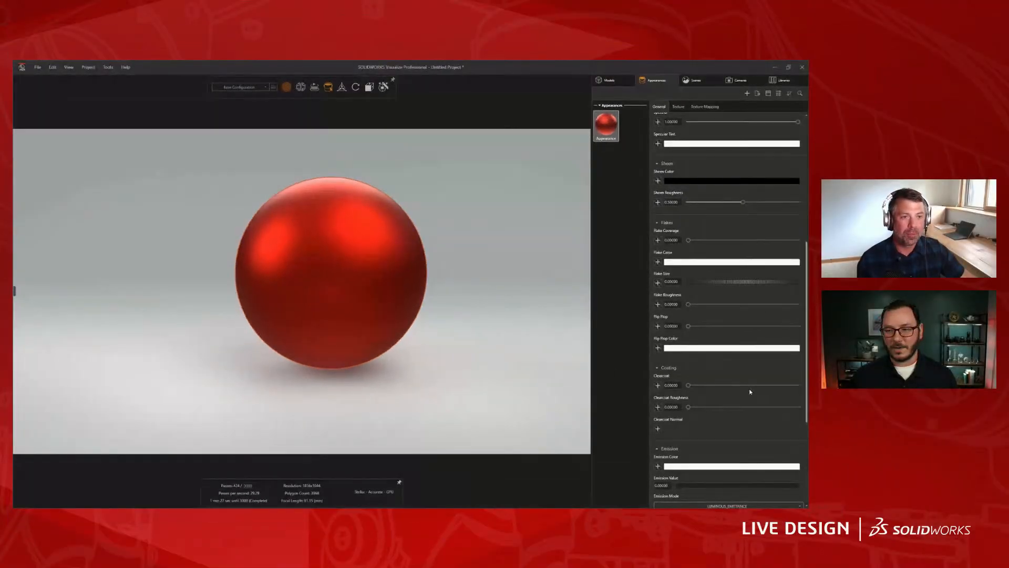
scroll(749, 389, up, 2)
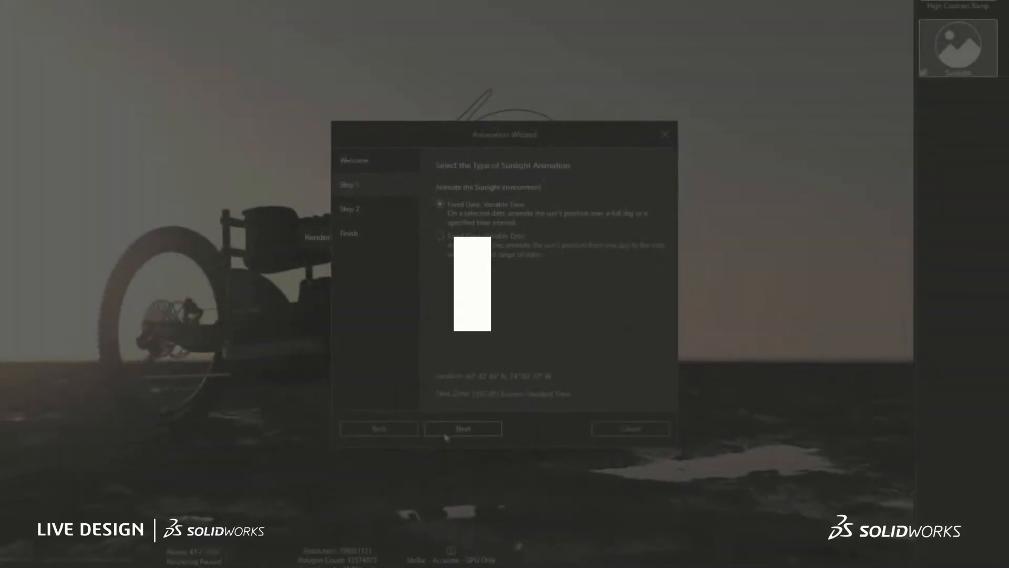
click(445, 434)
click(445, 434)
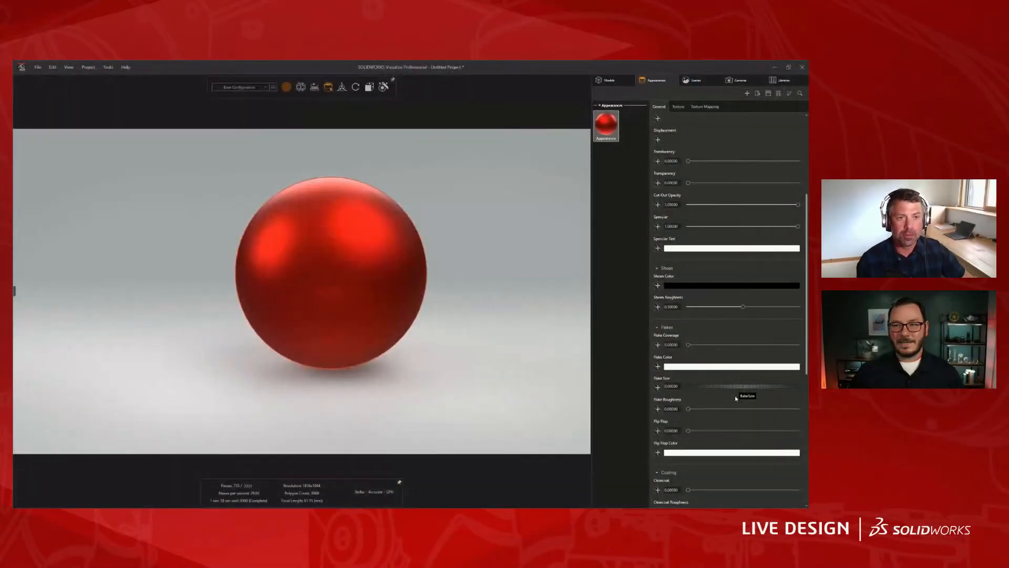
scroll(730, 396, up, 5)
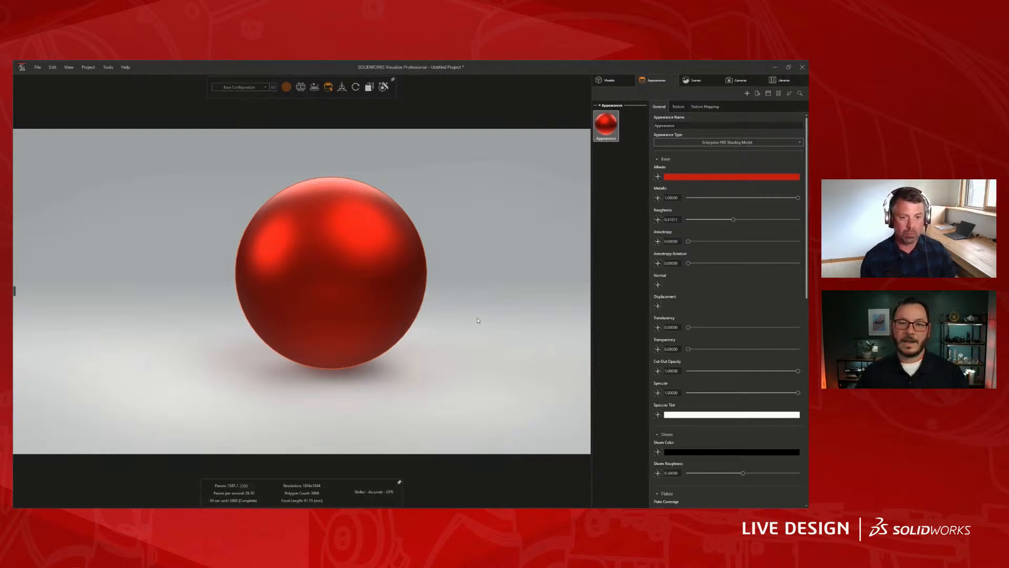
key(alt+Tab)
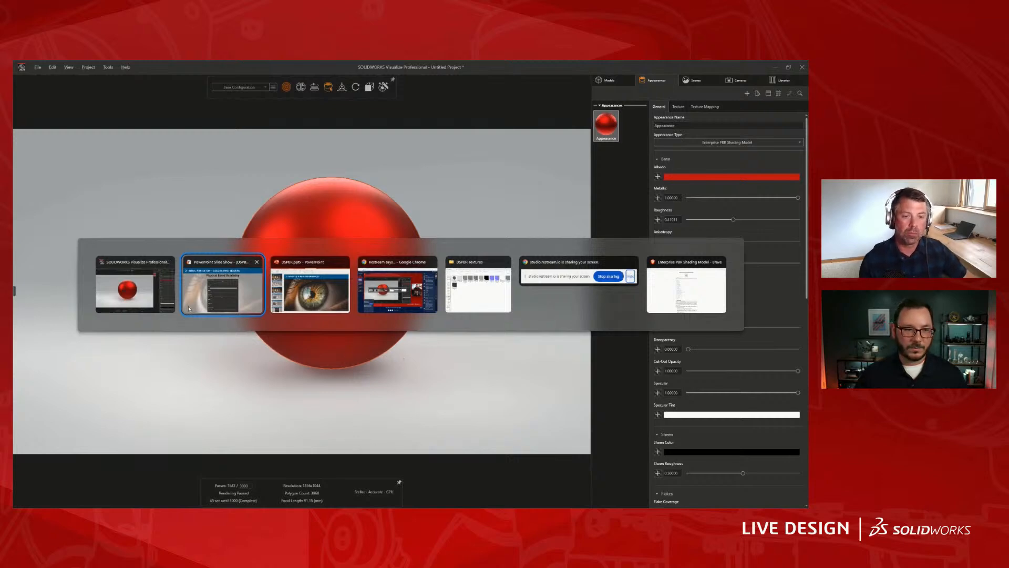
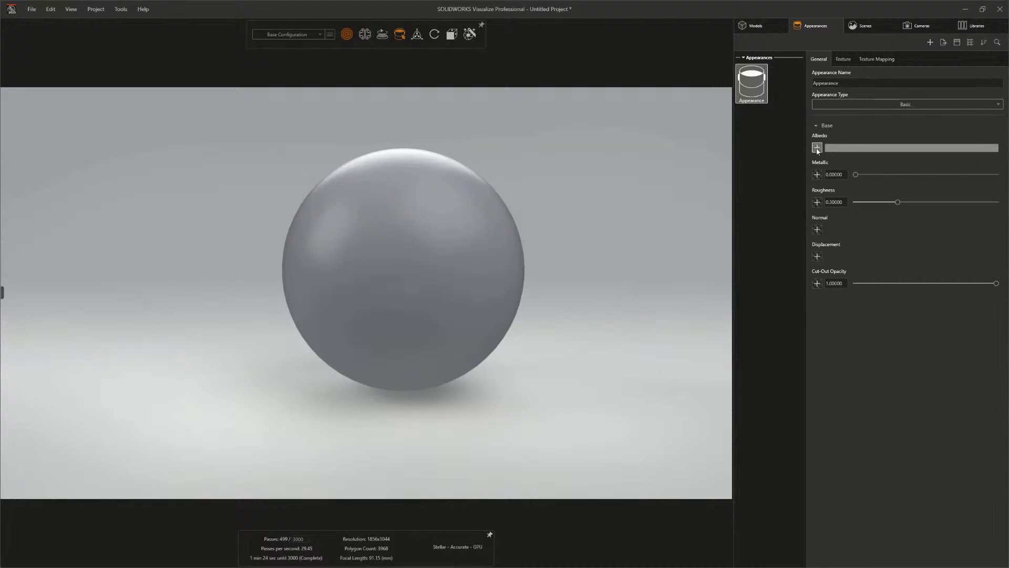
click(817, 147)
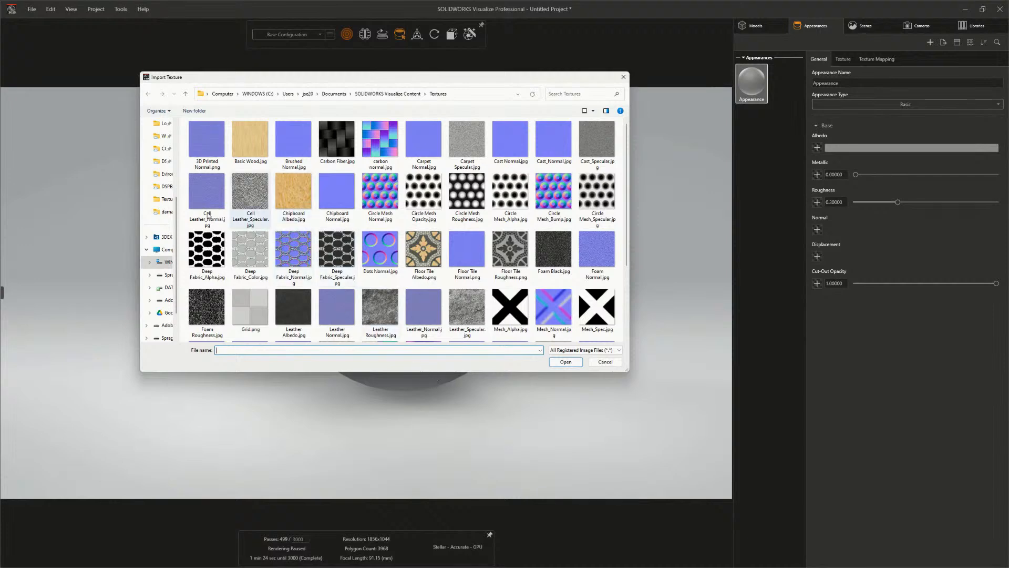
click(157, 162)
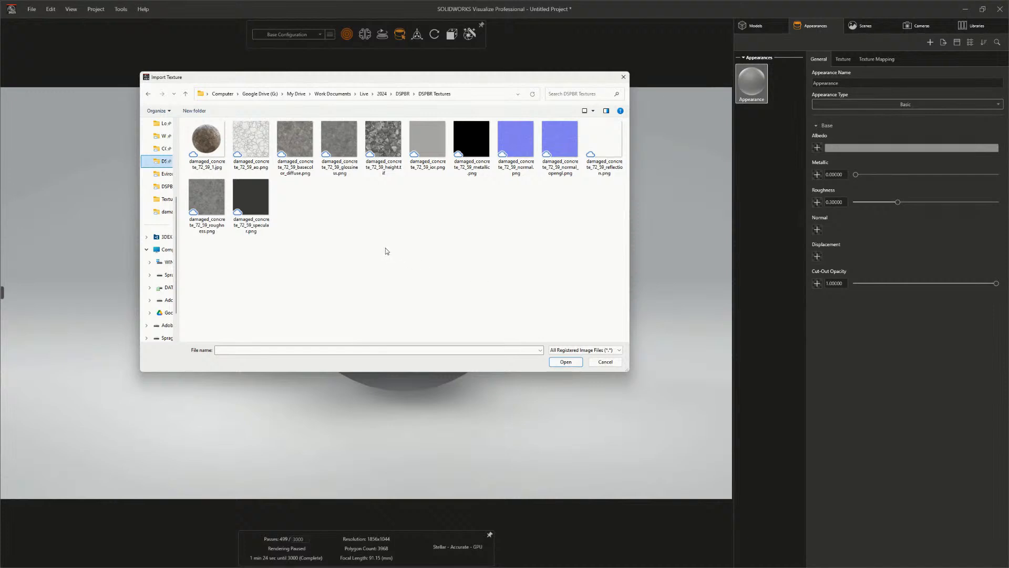
click(623, 78)
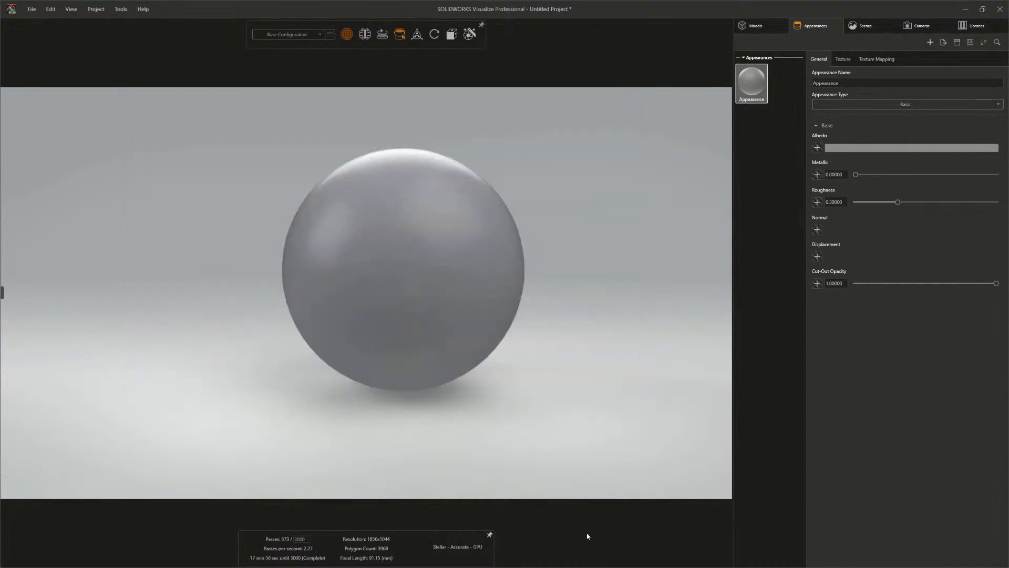
Apply the grey Basic appearance to the sphere.
key(alt+Tab)
click(590, 287)
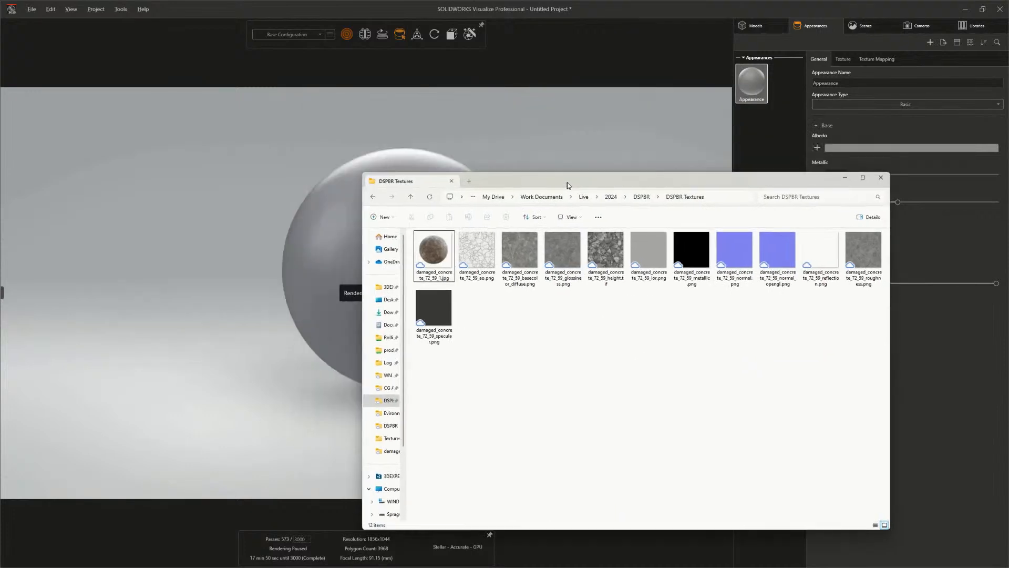
click(755, 87)
drag(756, 88, 472, 216)
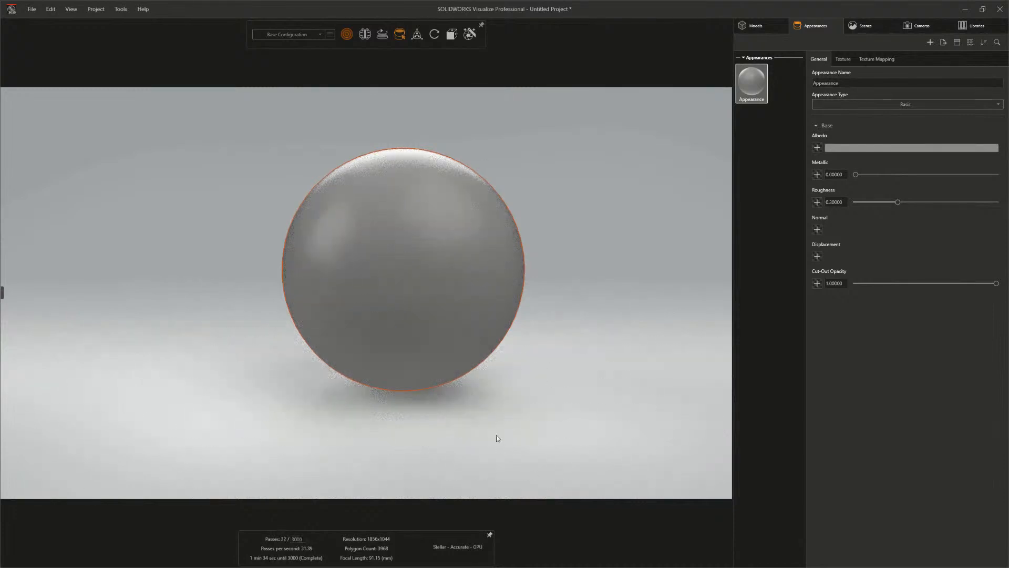
Switch to File Explorer and apply all damaged_concrete_72_59 files from the DSPBR Textures folder to the sphere at once.
key(alt+Tab)
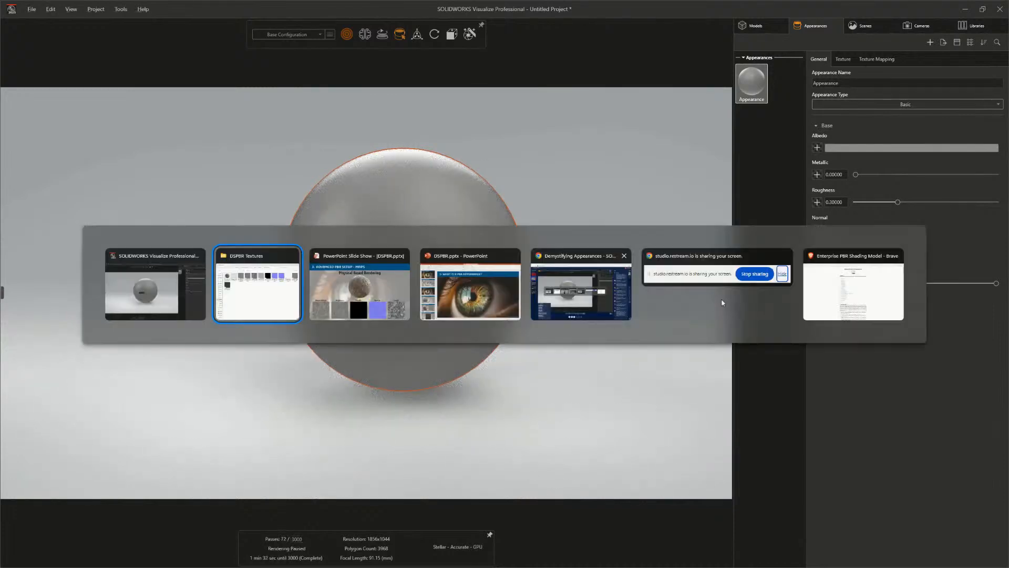
click(251, 295)
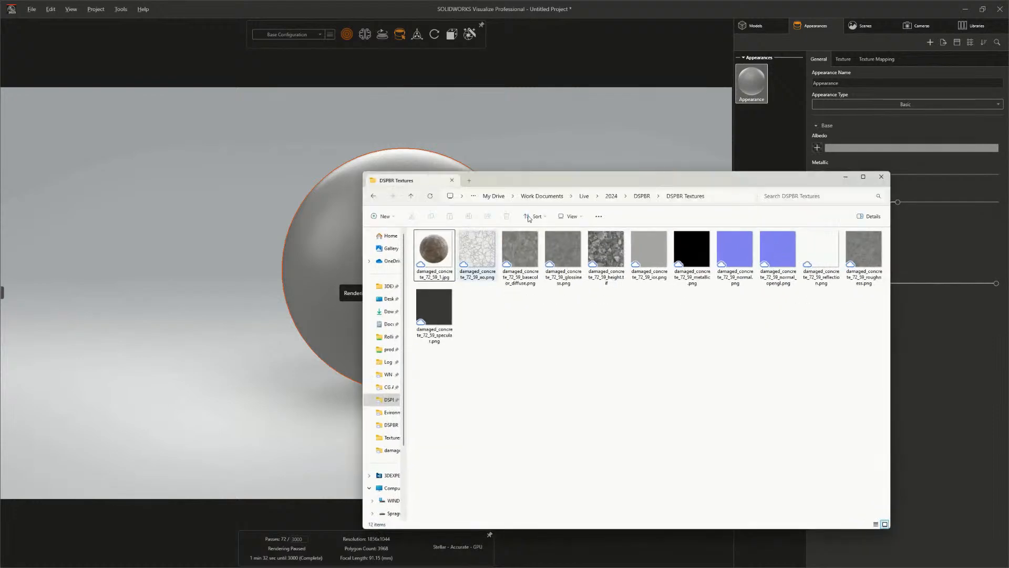
drag(558, 182, 661, 140)
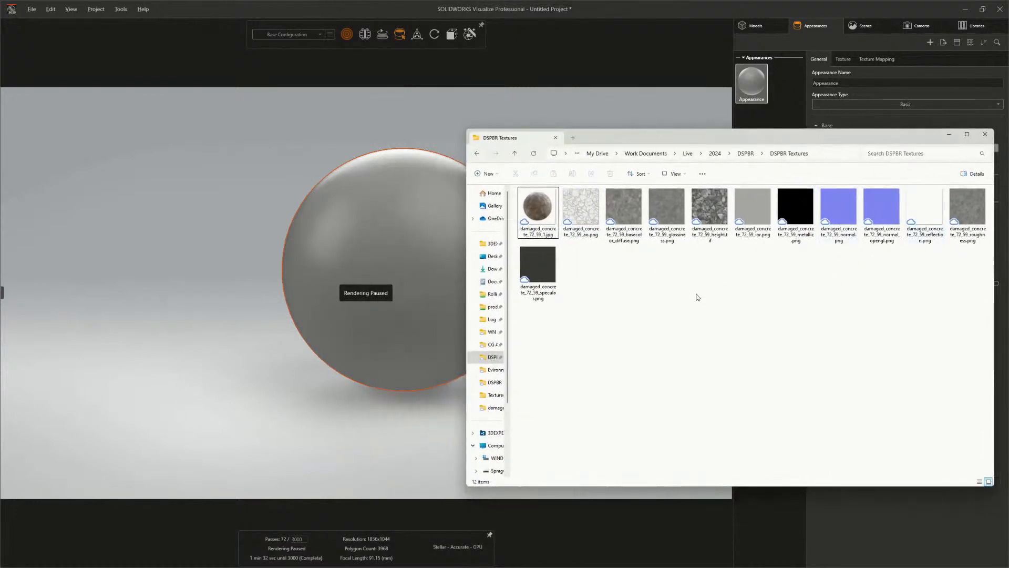
key(ctrl+a)
drag(618, 233, 405, 225)
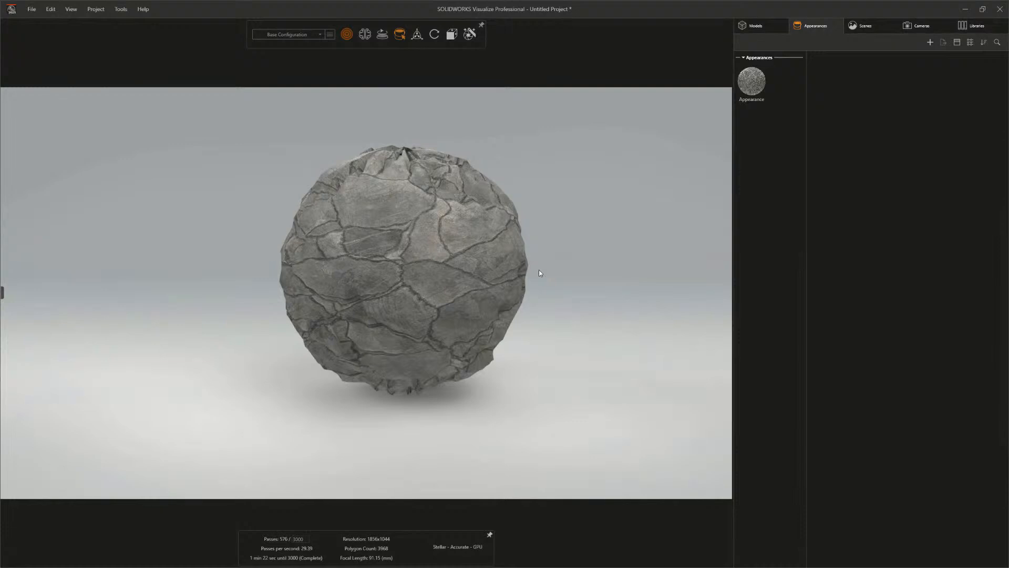
Examine the maps assigned to the concrete appearance and the texture settings of its albedo, metallic, roughness, normal and displacement.
click(752, 83)
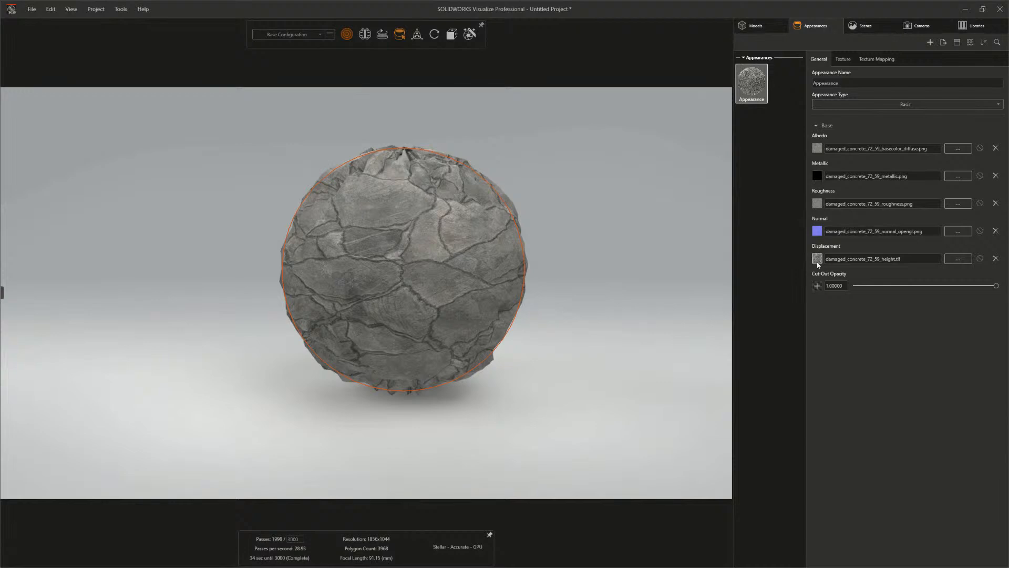
click(843, 60)
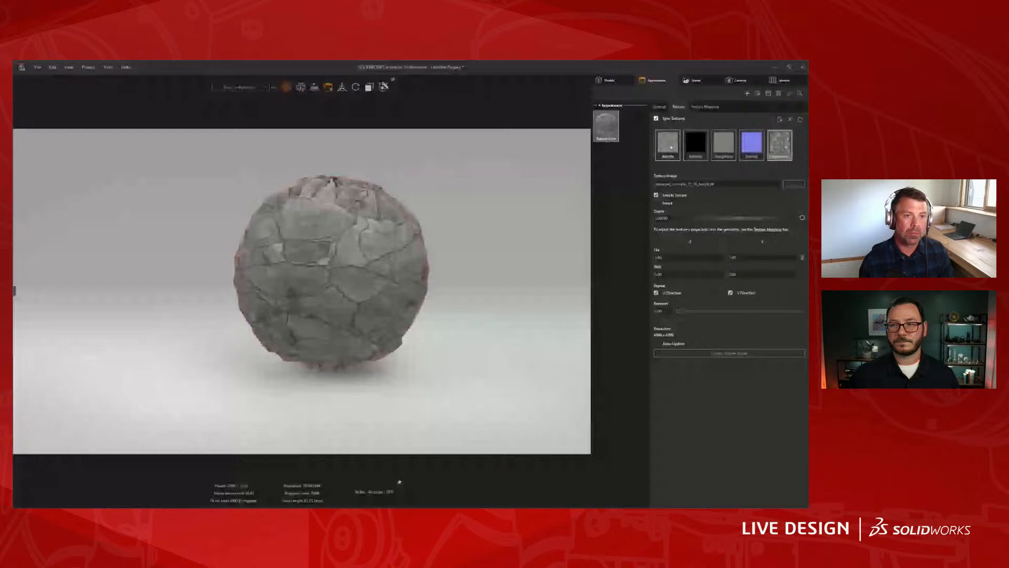
click(829, 105)
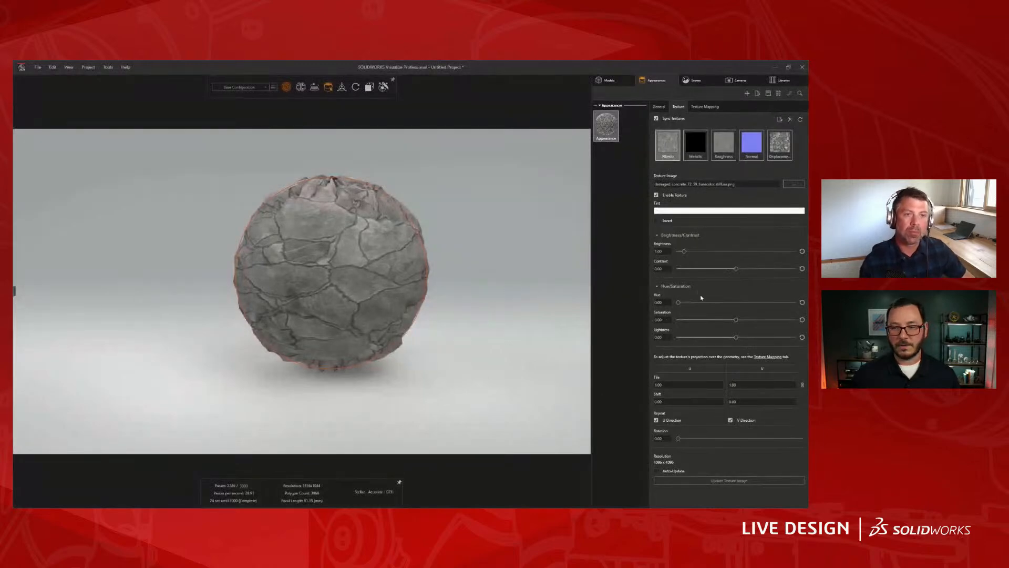
click(702, 149)
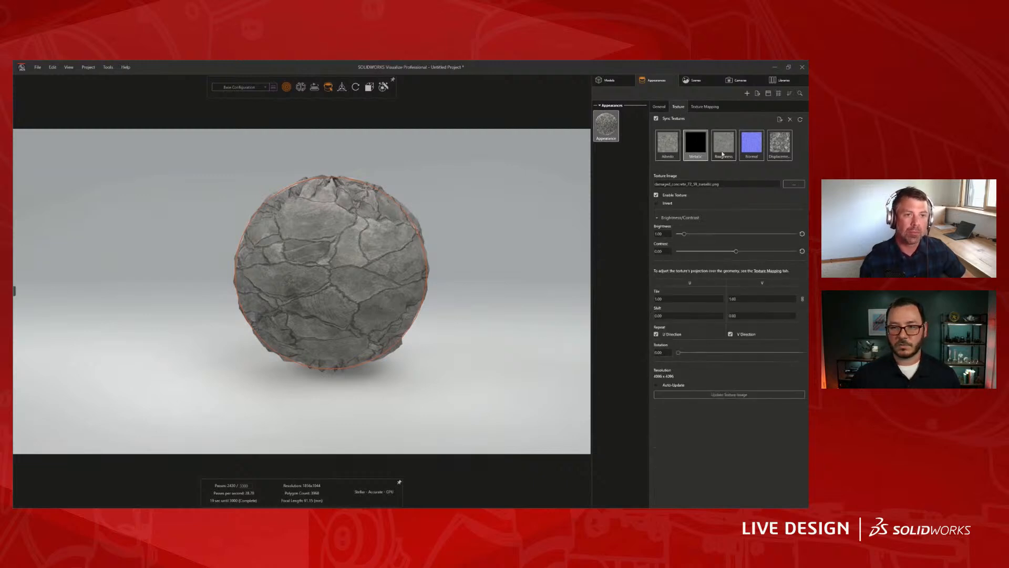
click(723, 154)
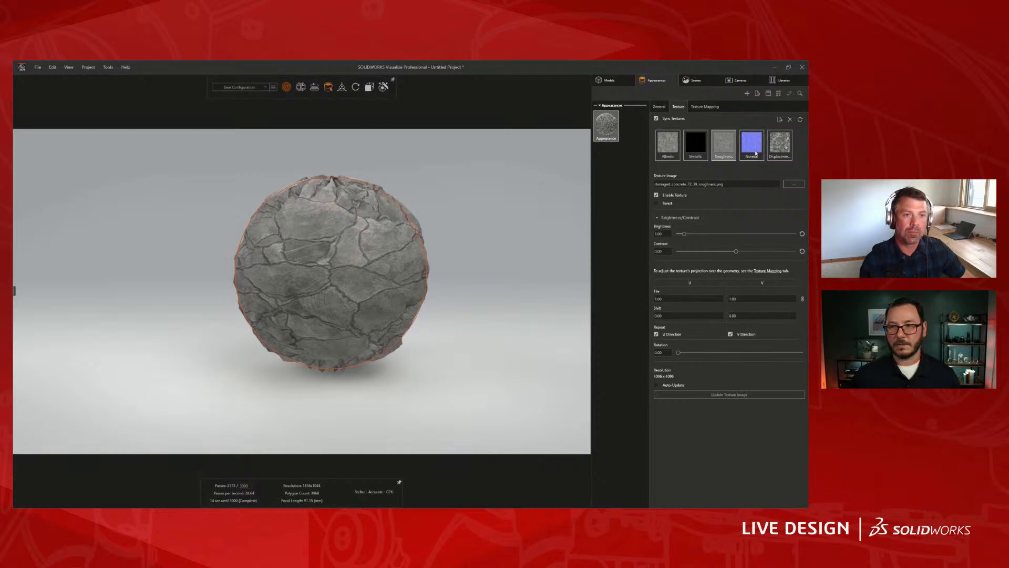
click(755, 153)
click(780, 149)
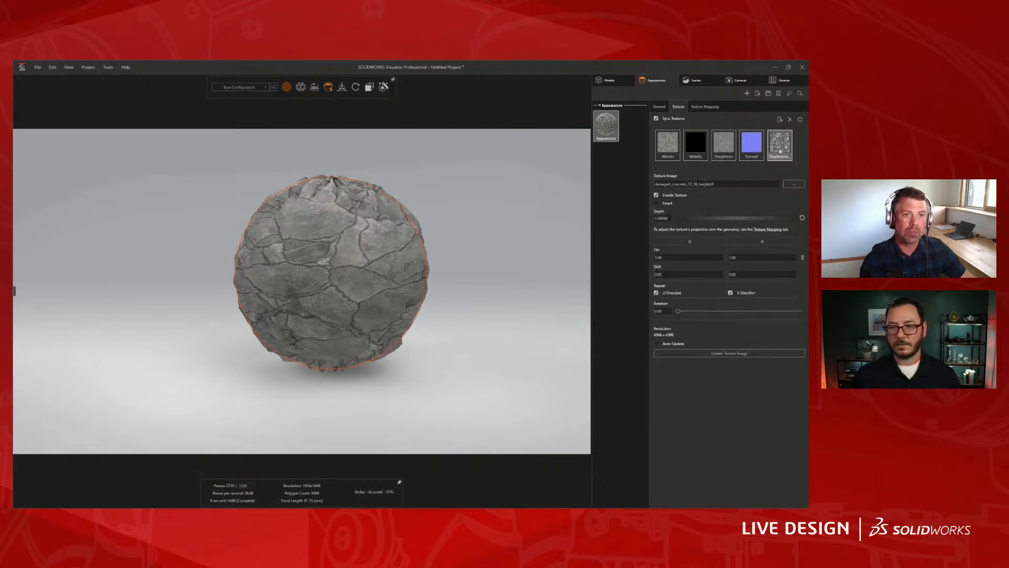
Set the concrete appearance's texture mapping mode to Spherical.
click(705, 108)
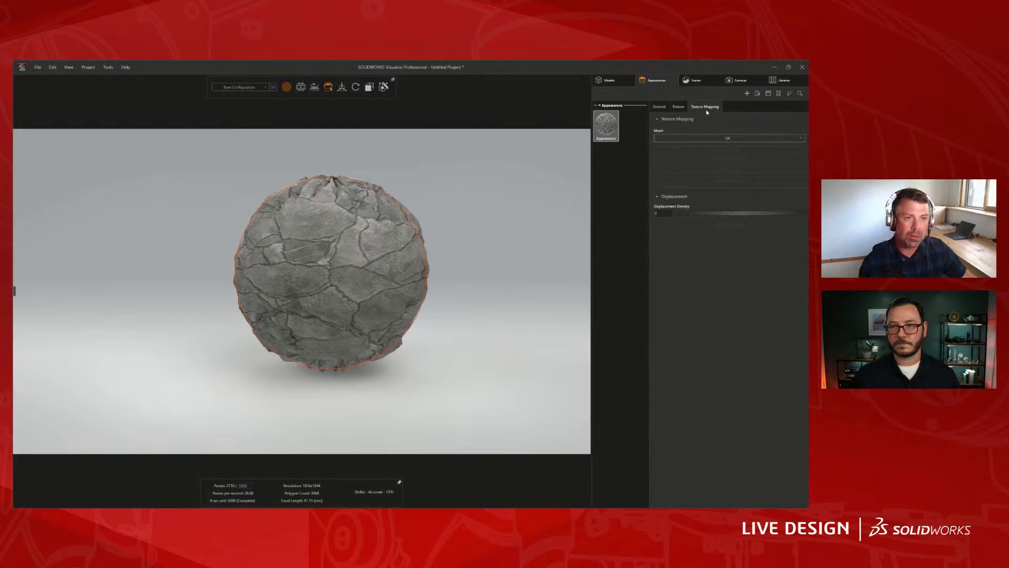
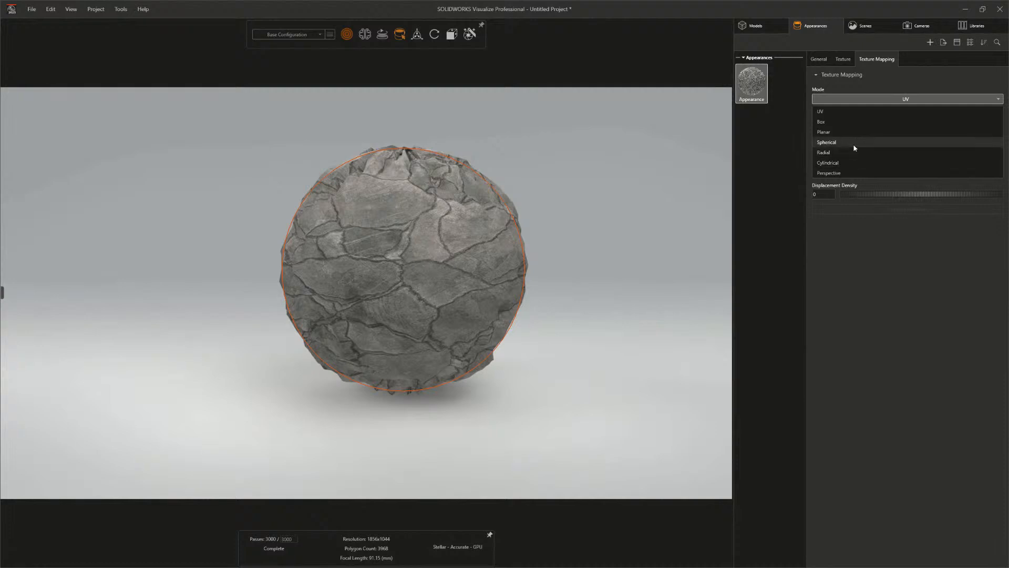
click(854, 147)
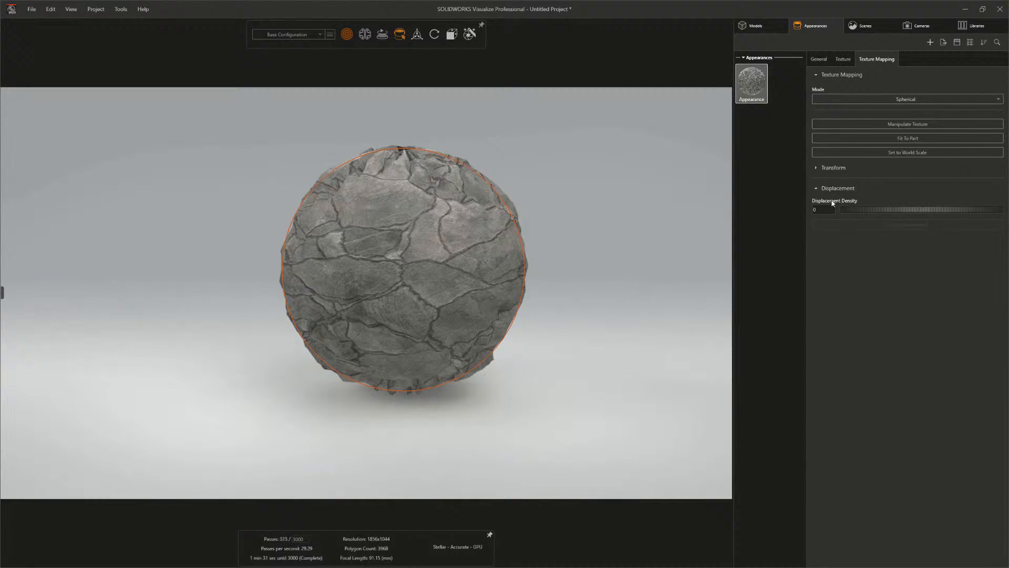
Set the displacement density of the sphere's concrete appearance to 200.
mouse_move(832, 205)
click(829, 208)
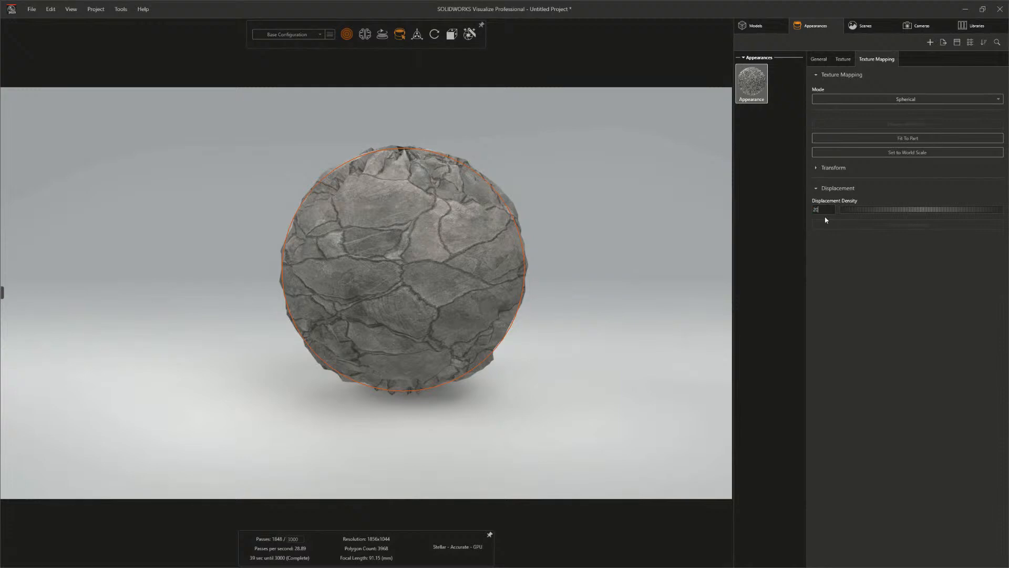
text(200)
key(Return)
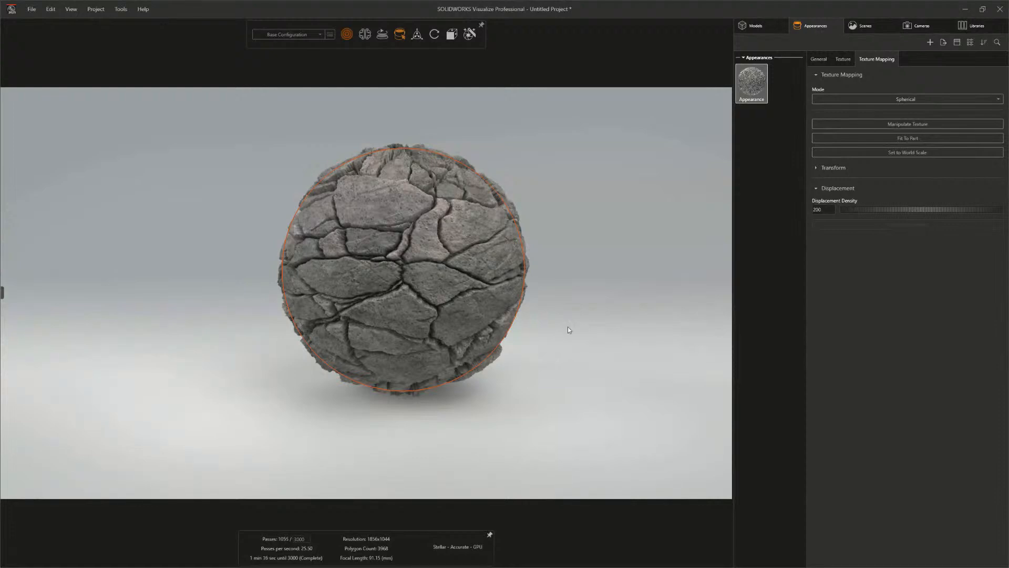
Set the displacement map's depth to 0.2 and bring up the normal map's texture settings.
click(841, 61)
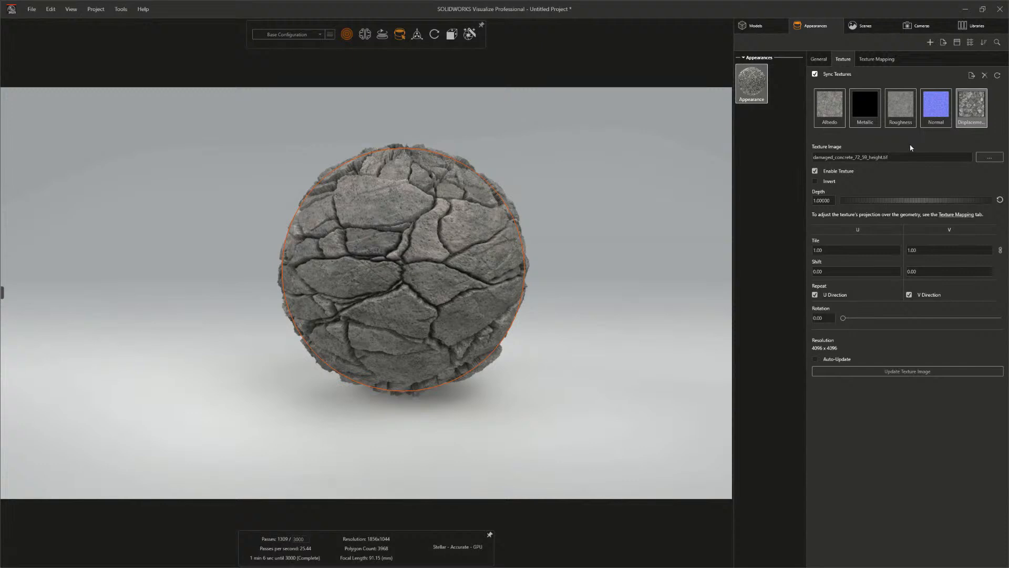
click(822, 201)
text(0.2)
key(Return)
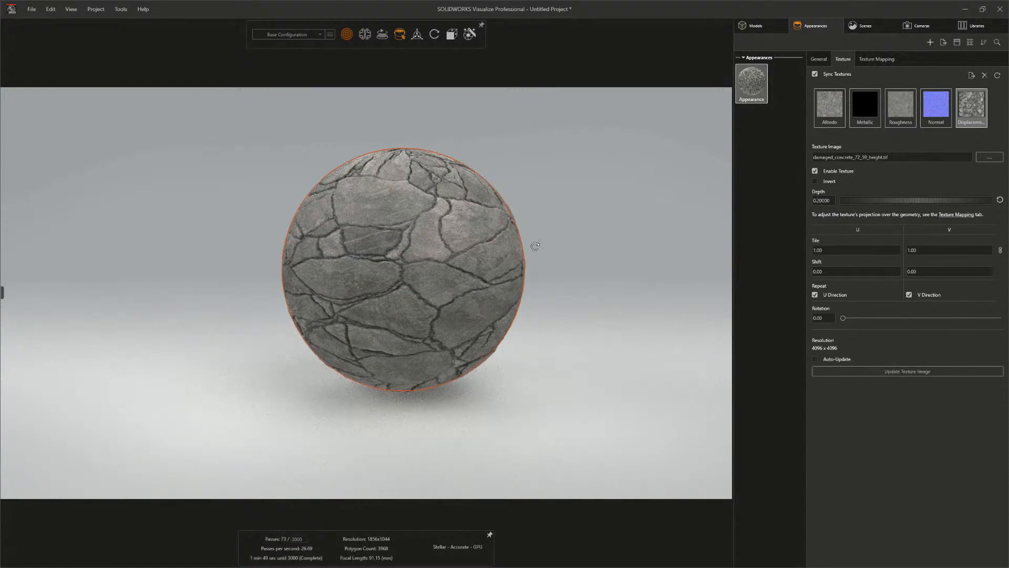
drag(537, 247, 533, 240)
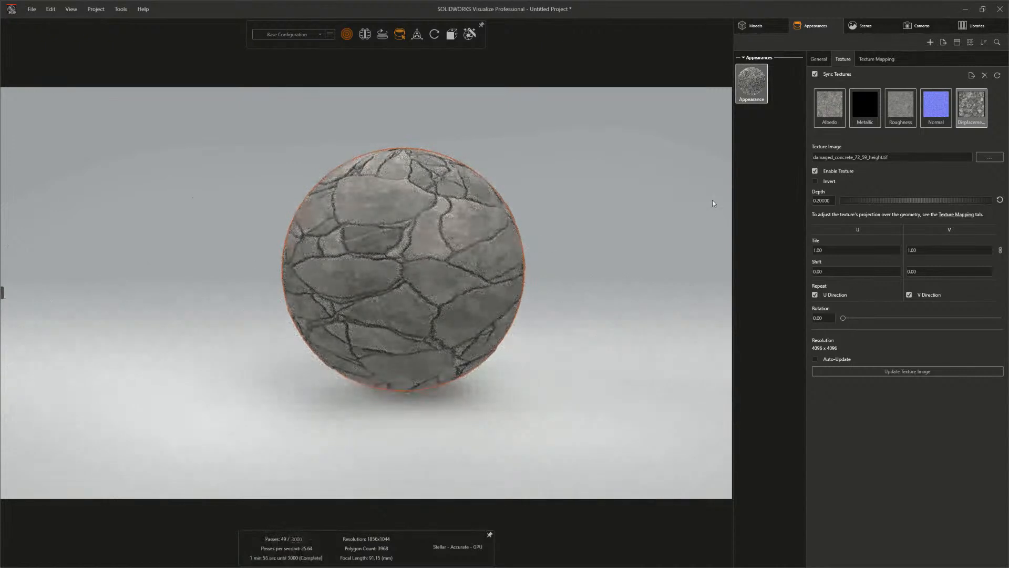
click(936, 105)
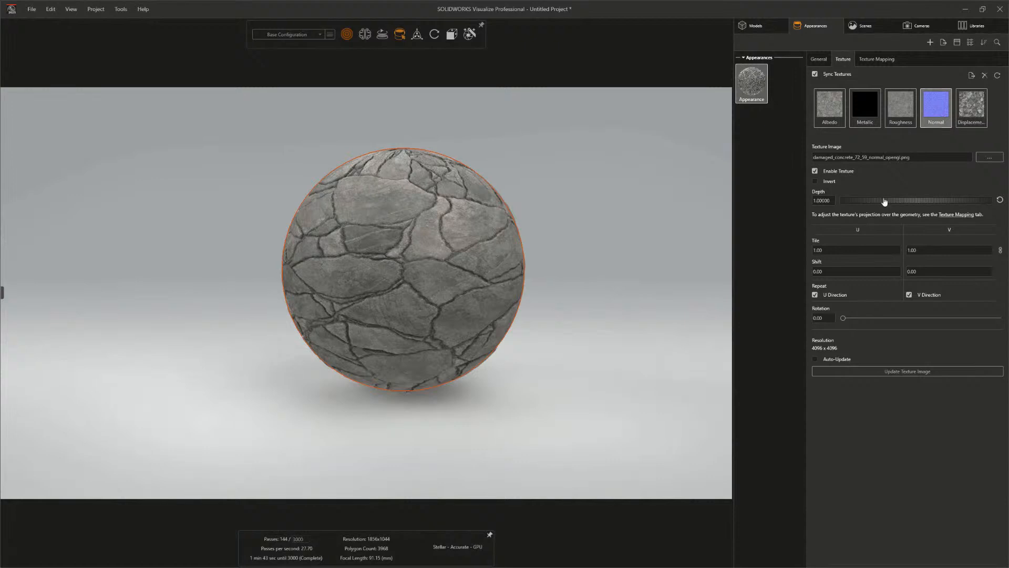
Apply the blue-sky Infinite Tarmac environment from the local library and rotate it so the sphere's shadow falls to the left.
click(963, 26)
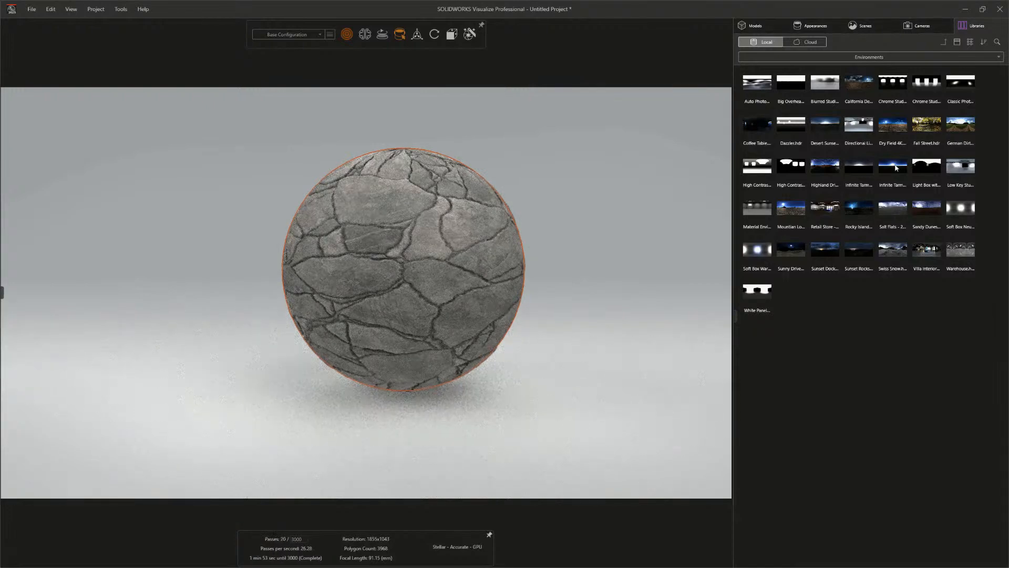
drag(894, 168, 636, 211)
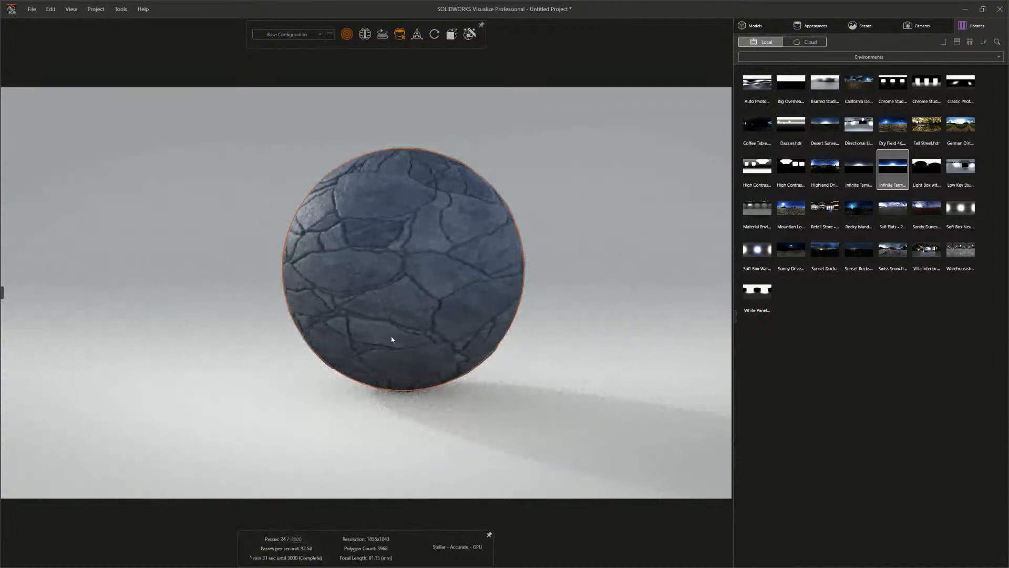
ctrl+alt+drag(532, 365, 520, 383)
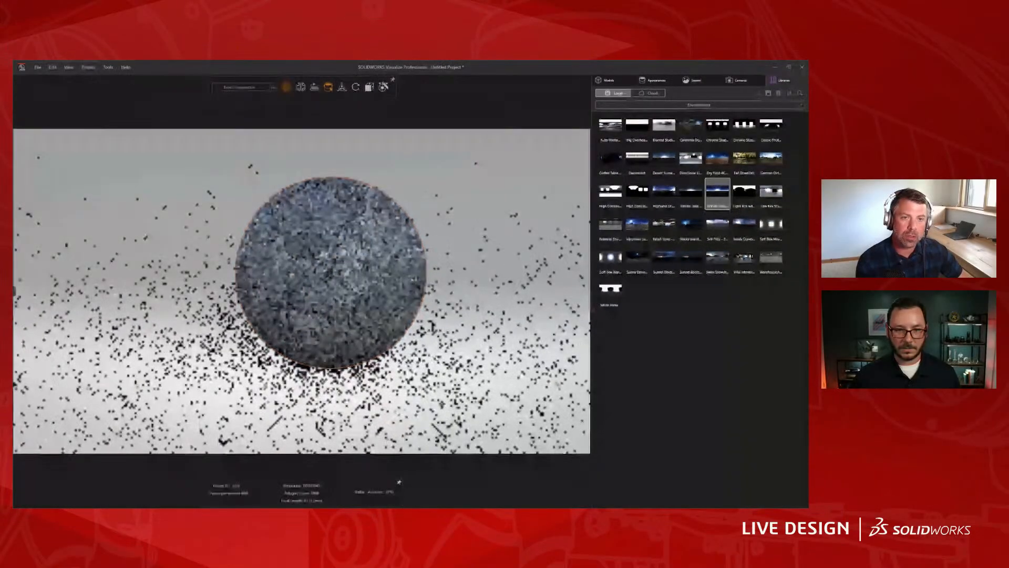
mouse_move(440, 357)
ctrl+alt+mouse_down()
mouse_move(424, 354)
mouse_move(457, 355)
mouse_move(421, 354)
mouse_move(443, 355)
ctrl+alt+mouse_up()
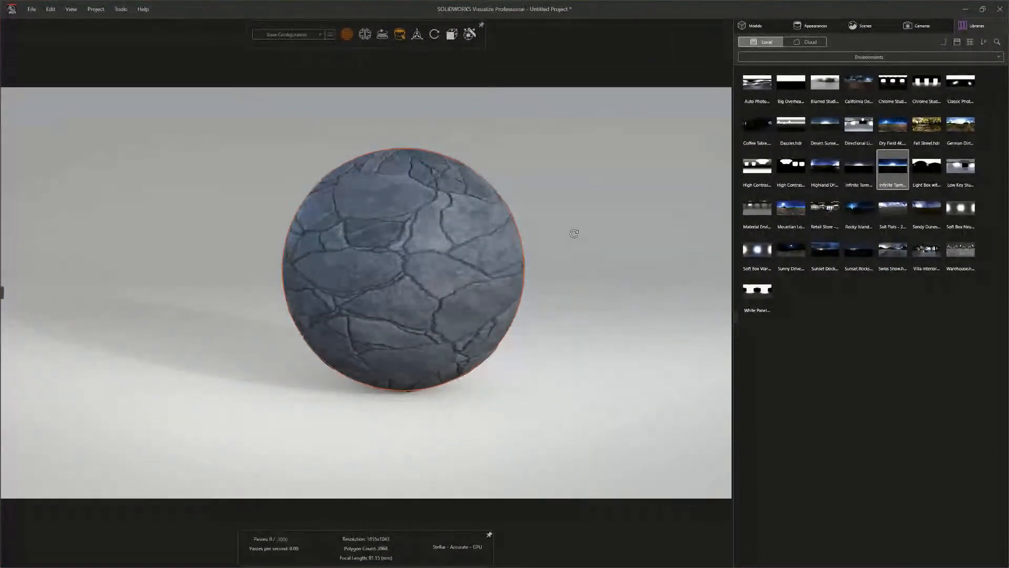
drag(575, 228, 579, 221)
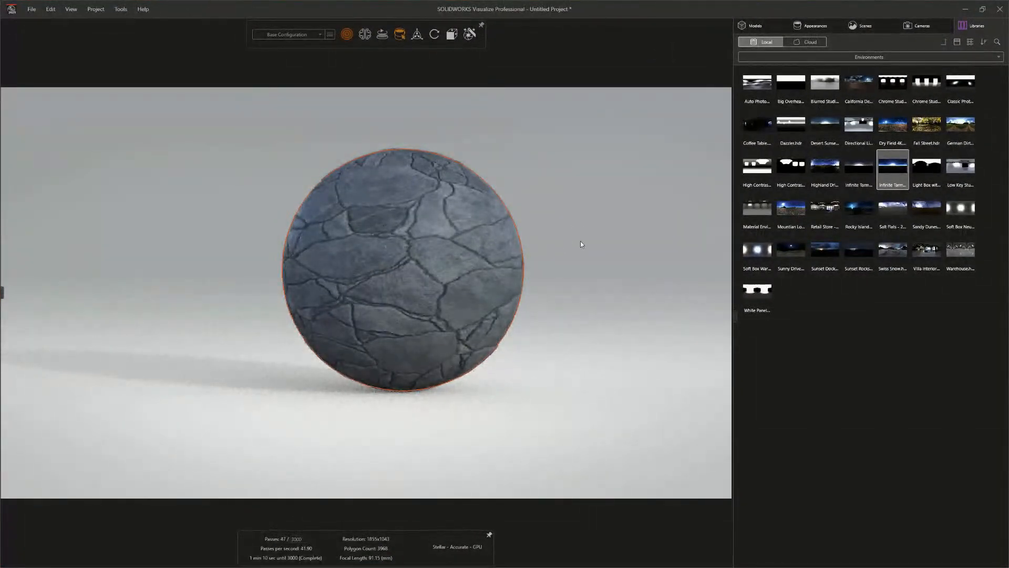
Tint the concrete appearance's albedo map with a mid-dark swatch from the Warm Grays set.
click(815, 26)
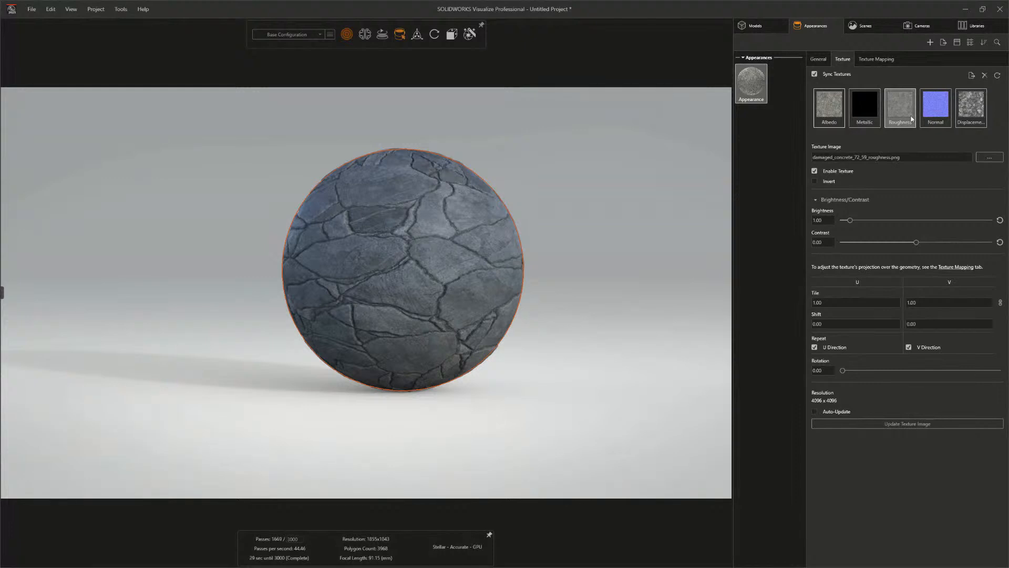
click(832, 112)
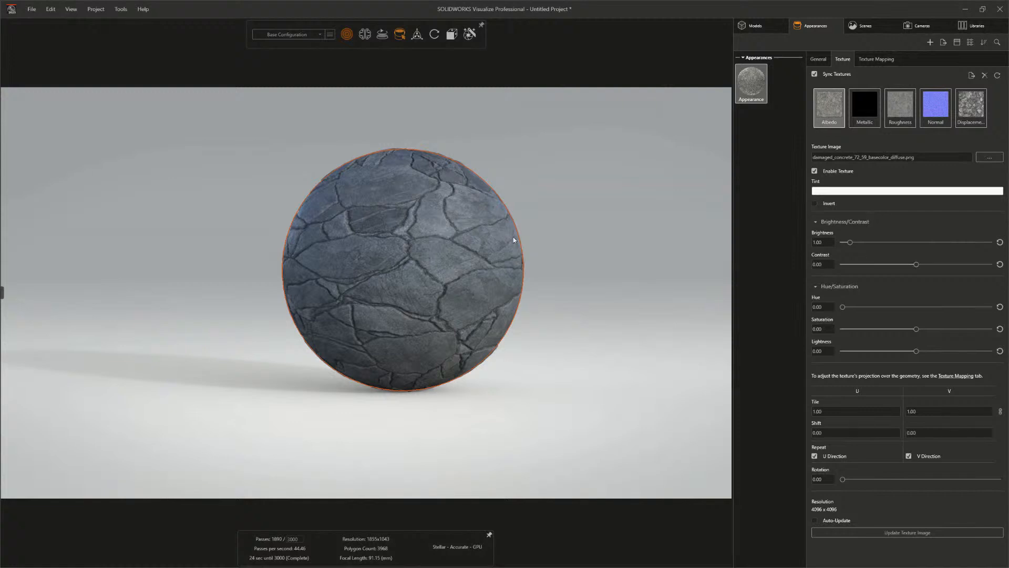
click(815, 193)
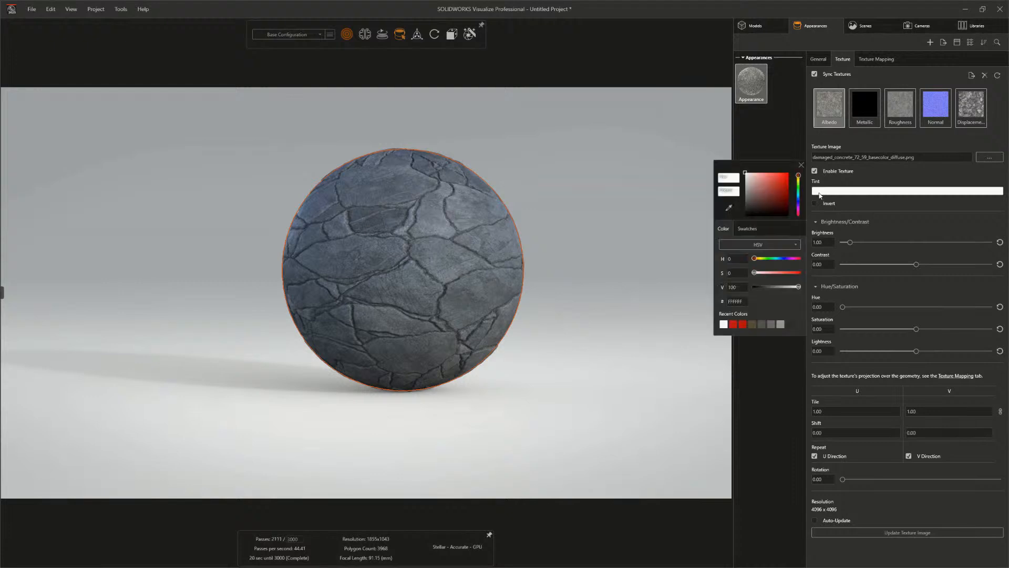
click(749, 230)
click(753, 257)
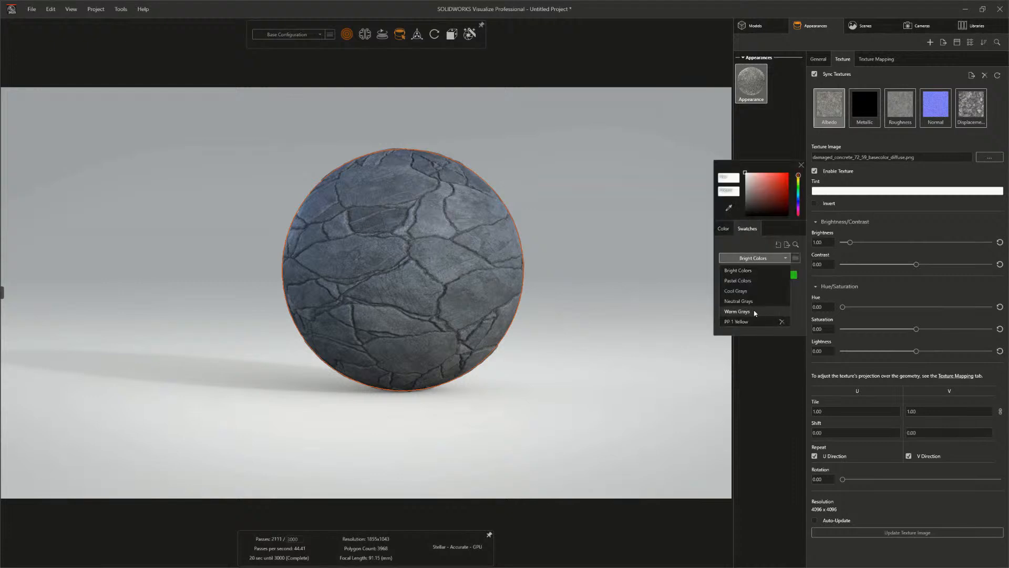
click(737, 312)
click(737, 285)
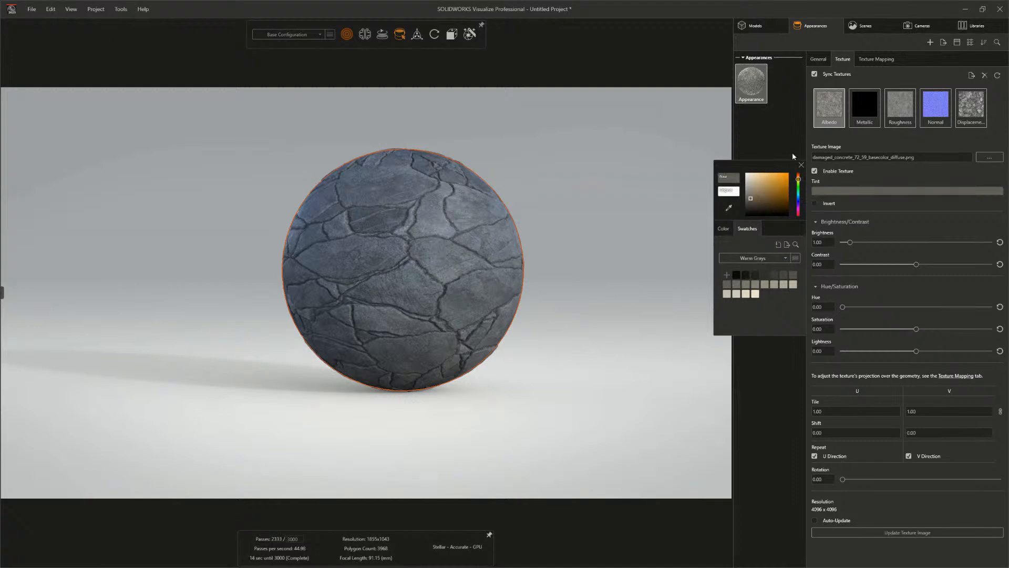
click(690, 196)
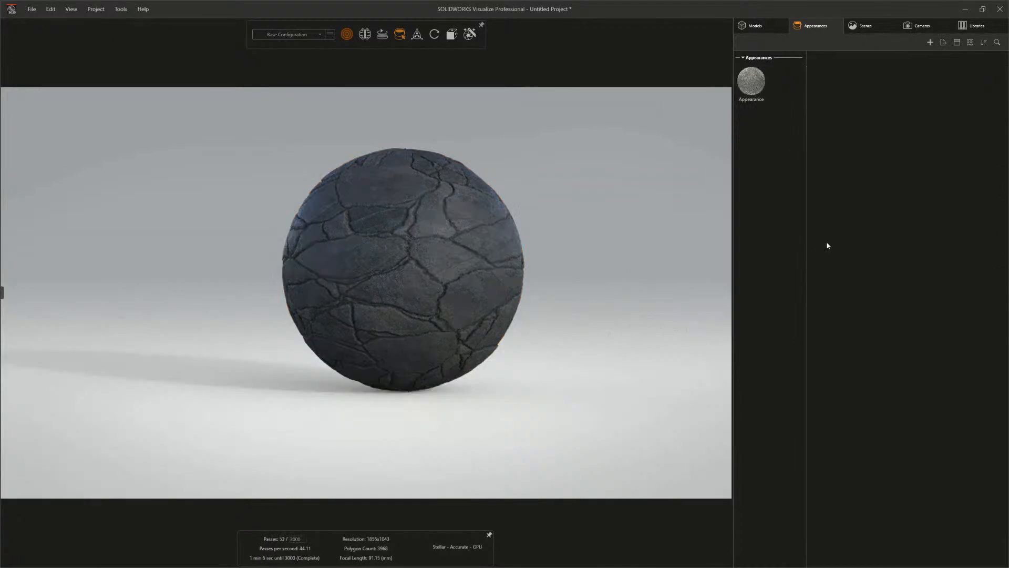
Adjust the albedo map's brightness to about 3.67, hue to about 313.8 and saturation to about 70.
click(757, 87)
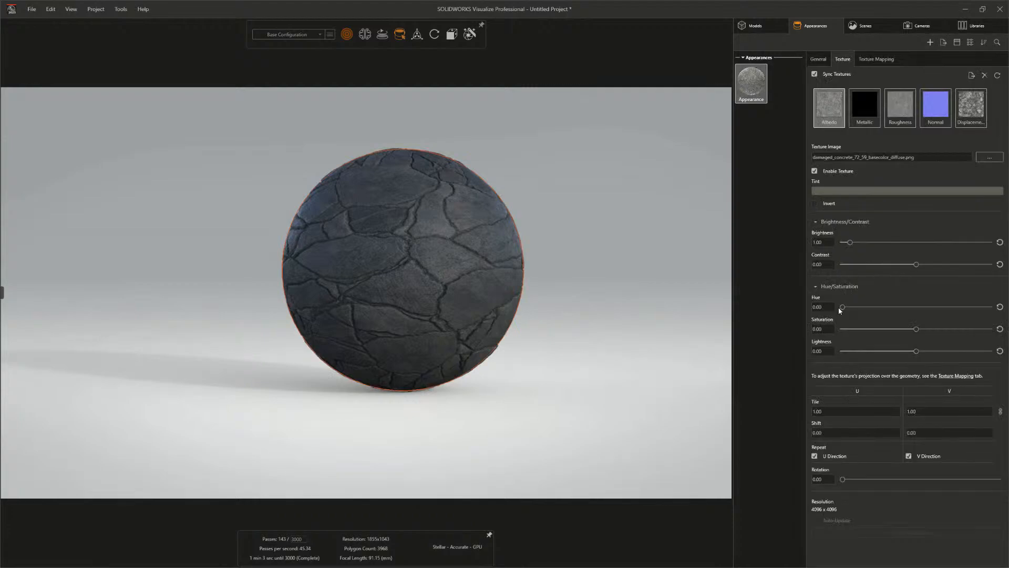
drag(852, 244, 872, 245)
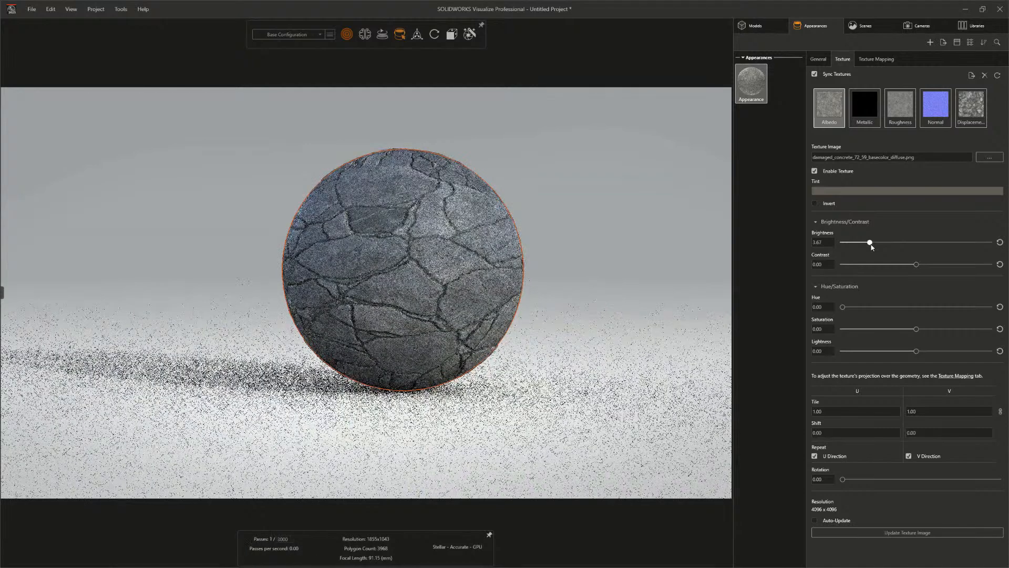
drag(843, 307, 846, 307)
drag(916, 329, 961, 330)
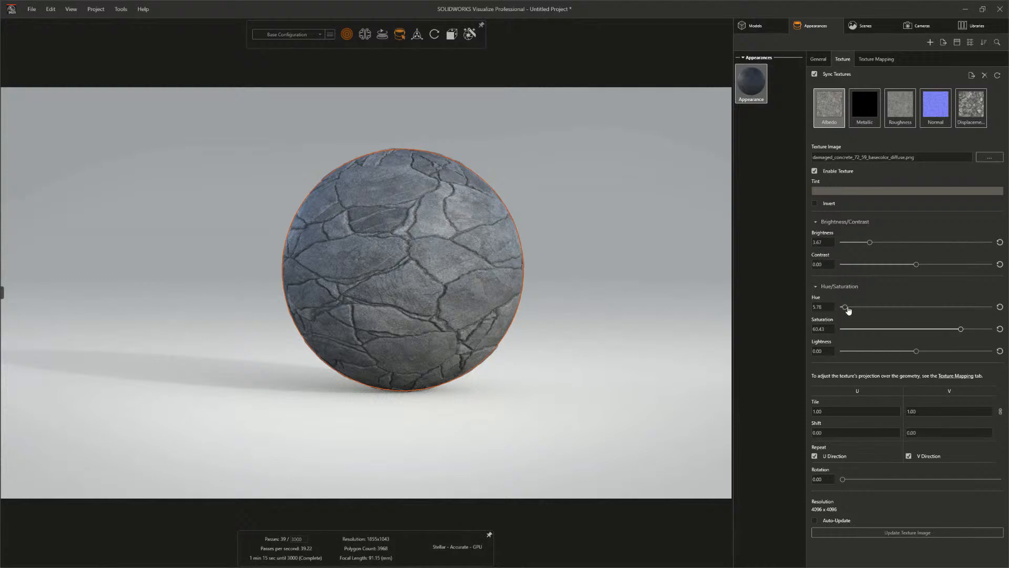
drag(847, 308, 971, 311)
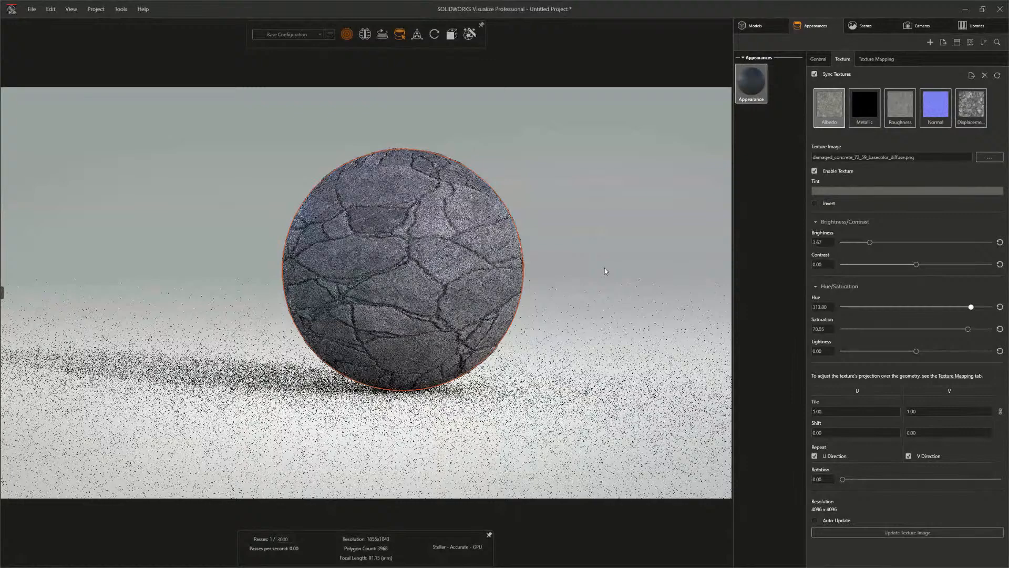
Switch to the PowerPoint slide show and advance from the PBR maps slide to the DSPBR summary slide.
key(alt+Tab)
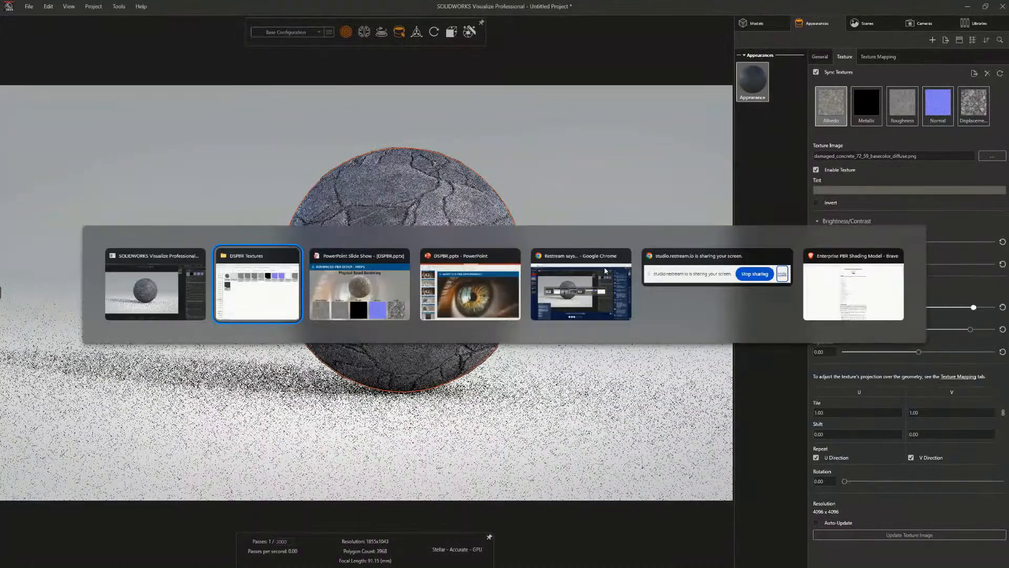
click(408, 286)
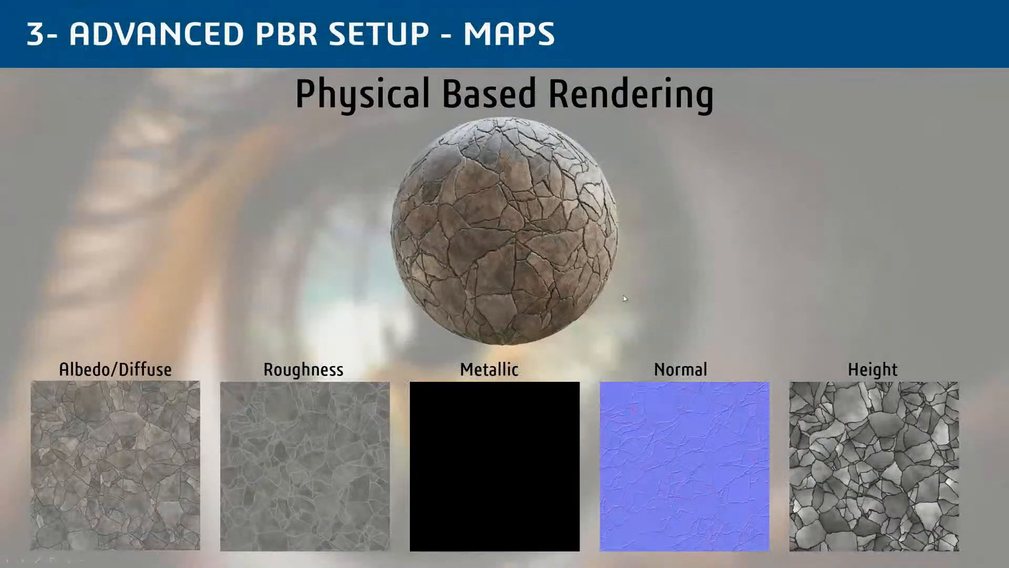
click(941, 253)
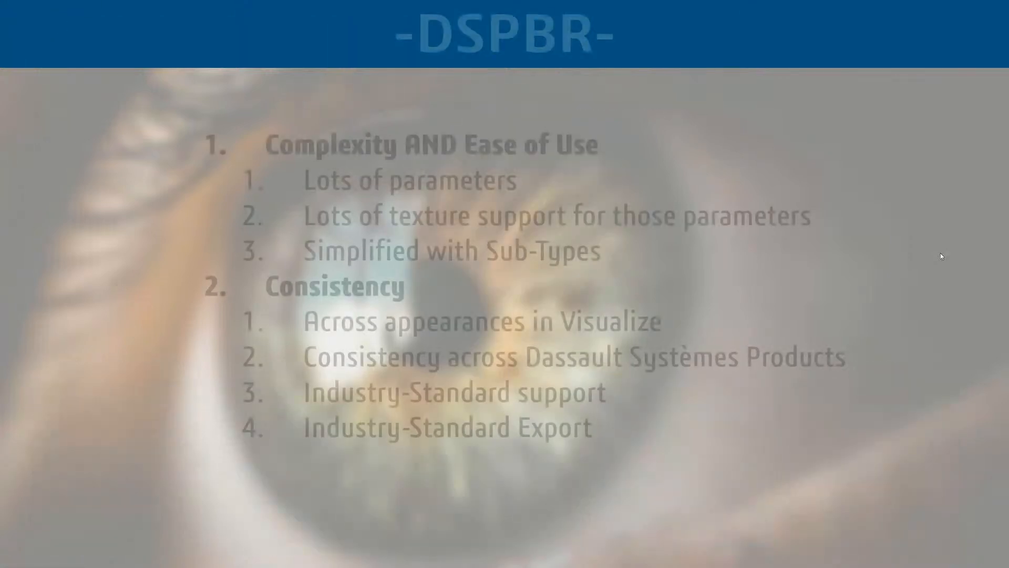